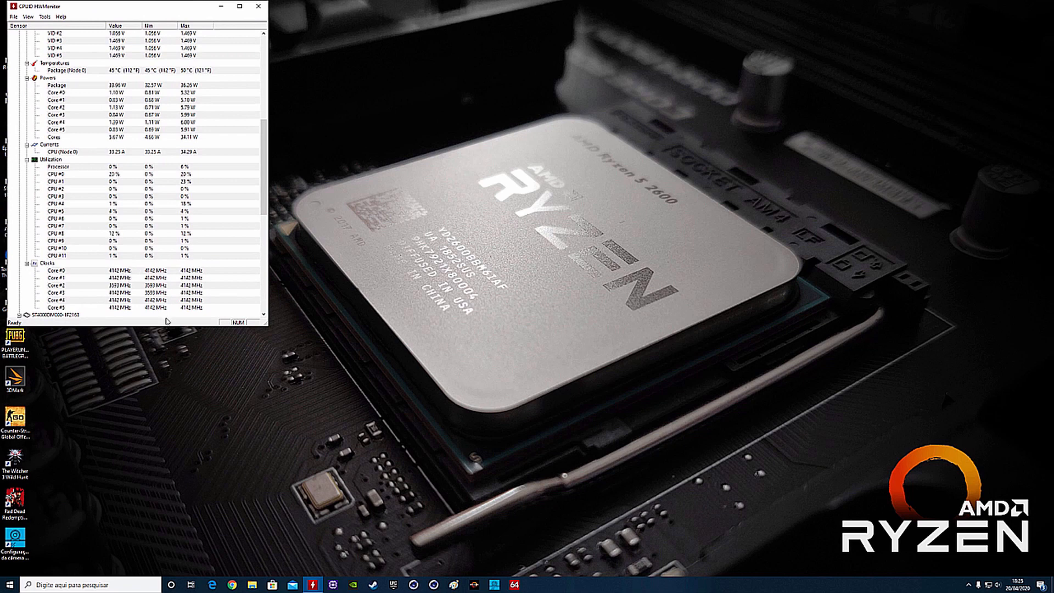
# - Stretch the HWMonitor window to full screen height and collapse the Fans PWM, motherboard Utilization, hard disk and SSD groups
pyautogui.doubleClick(168, 325)
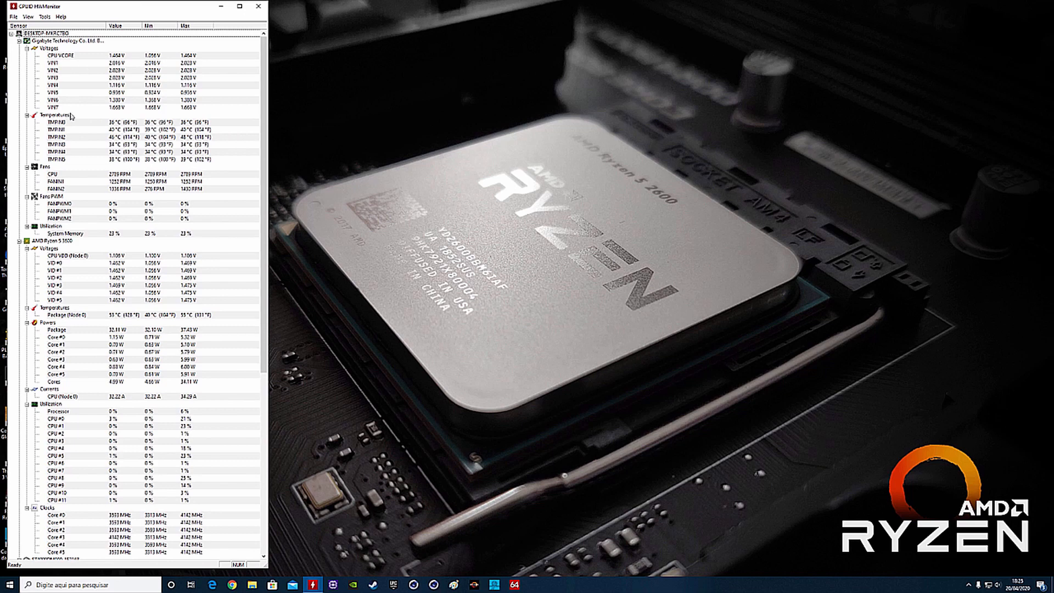
pyautogui.click(27, 196)
pyautogui.click(27, 203)
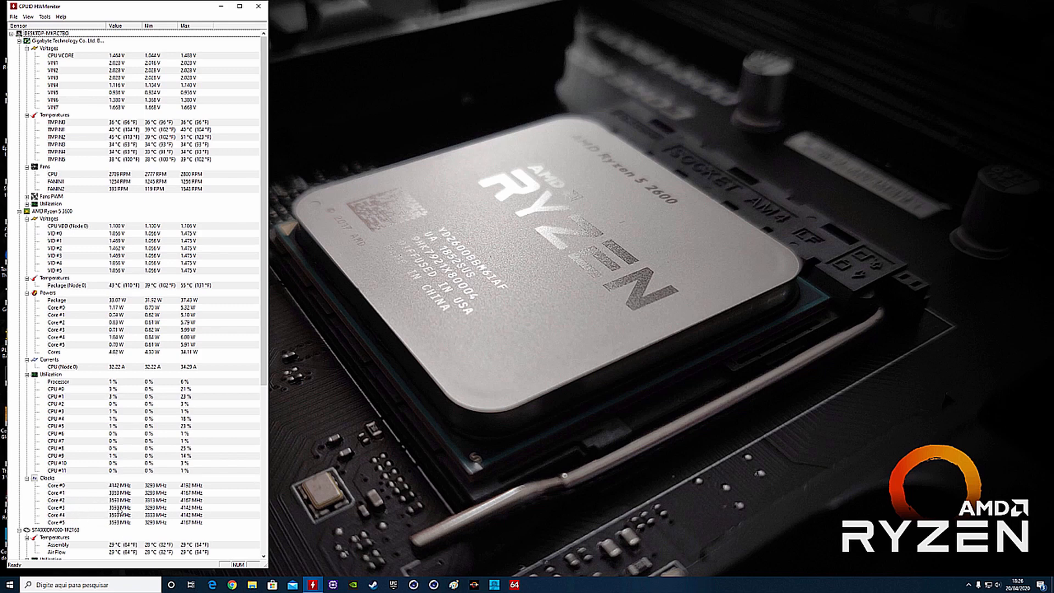
pyautogui.click(19, 529)
pyautogui.click(19, 537)
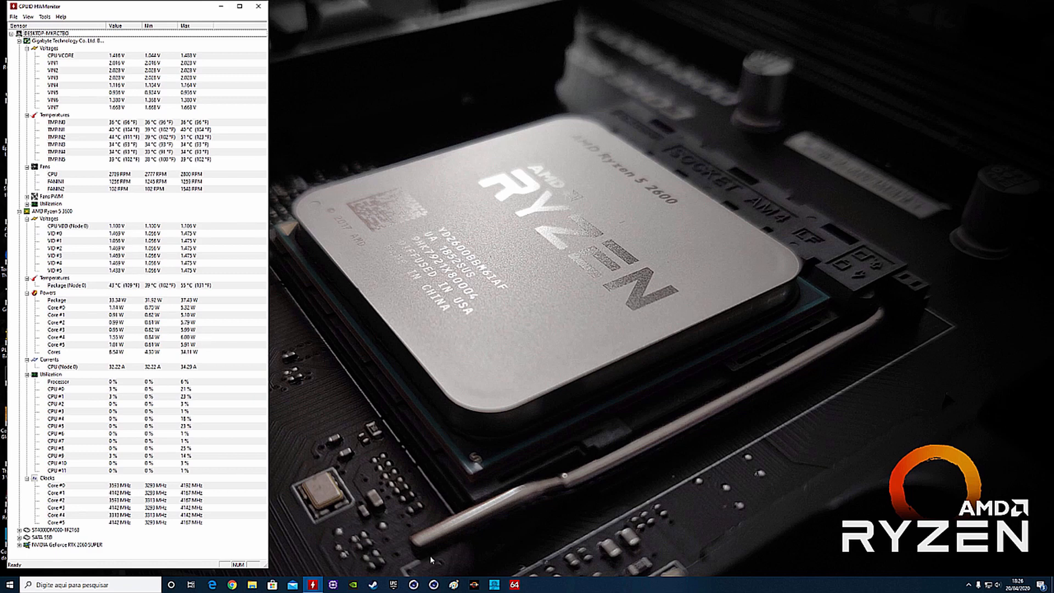
# - Launch AIDA64 Extreme with administrator permission, show the computer's Overclock page, and widen the window until the values are readable
pyautogui.click(515, 585)
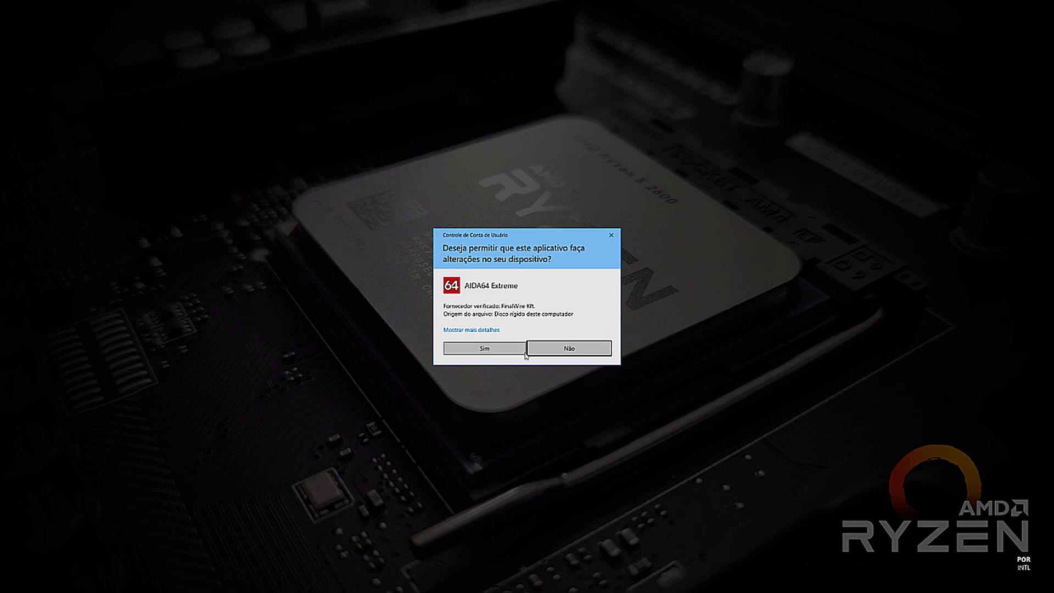
pyautogui.click(524, 353)
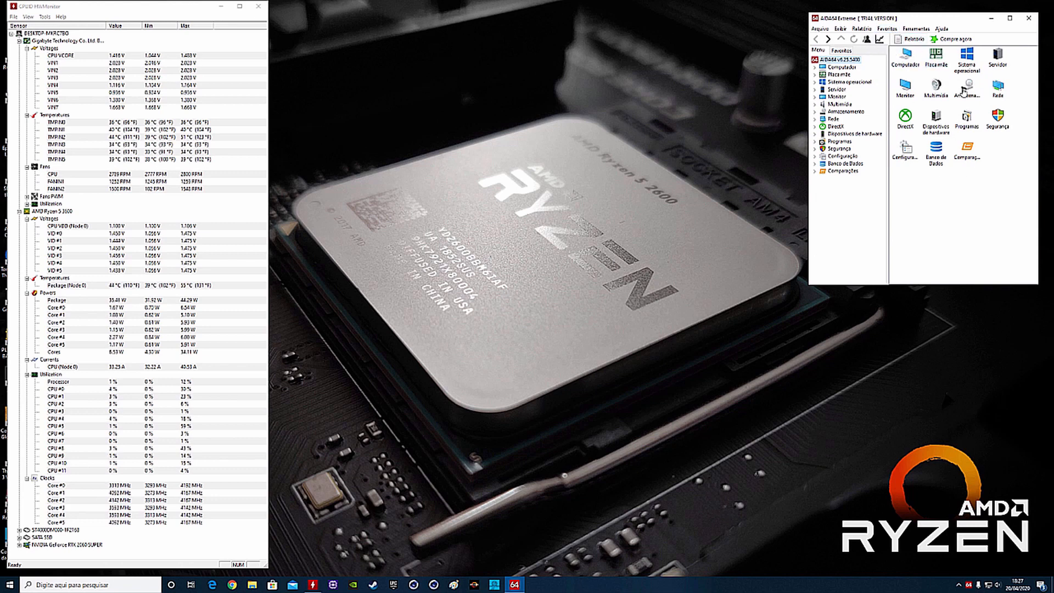
pyautogui.click(904, 55)
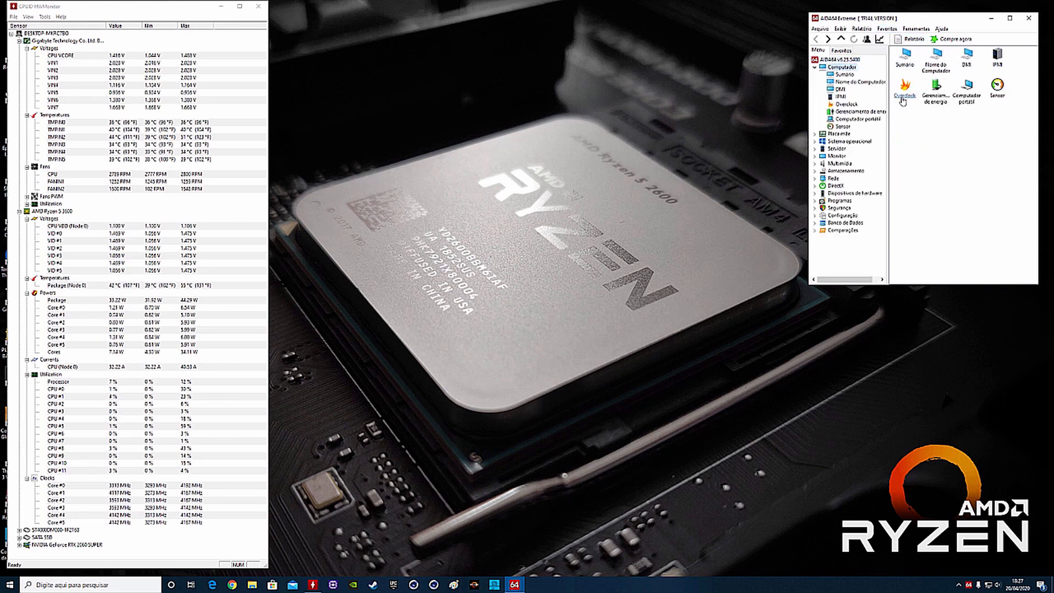
pyautogui.click(902, 99)
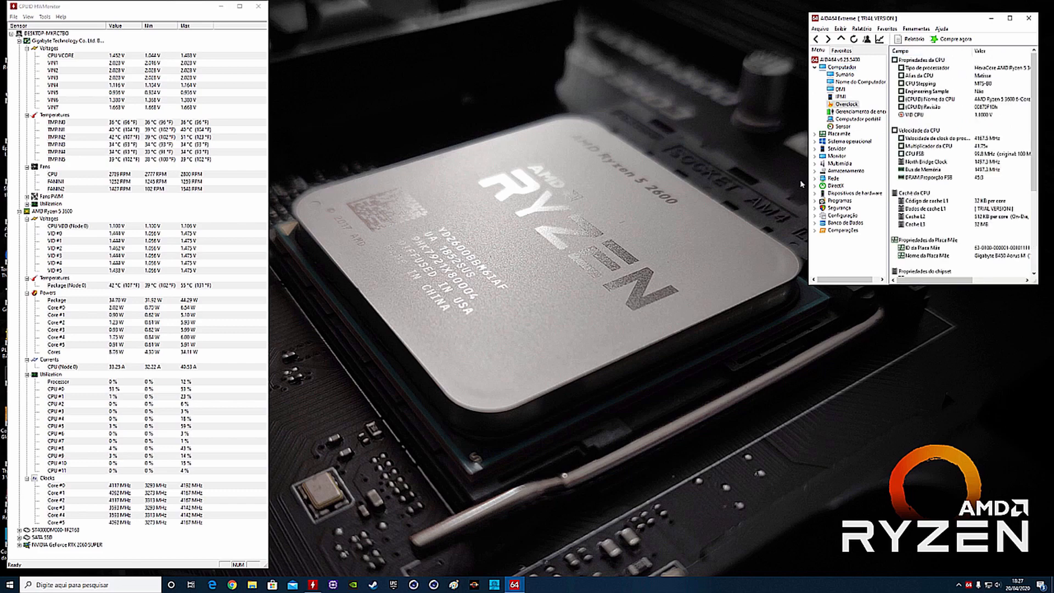
pyautogui.moveTo(808, 183); pyautogui.dragTo(758, 187)
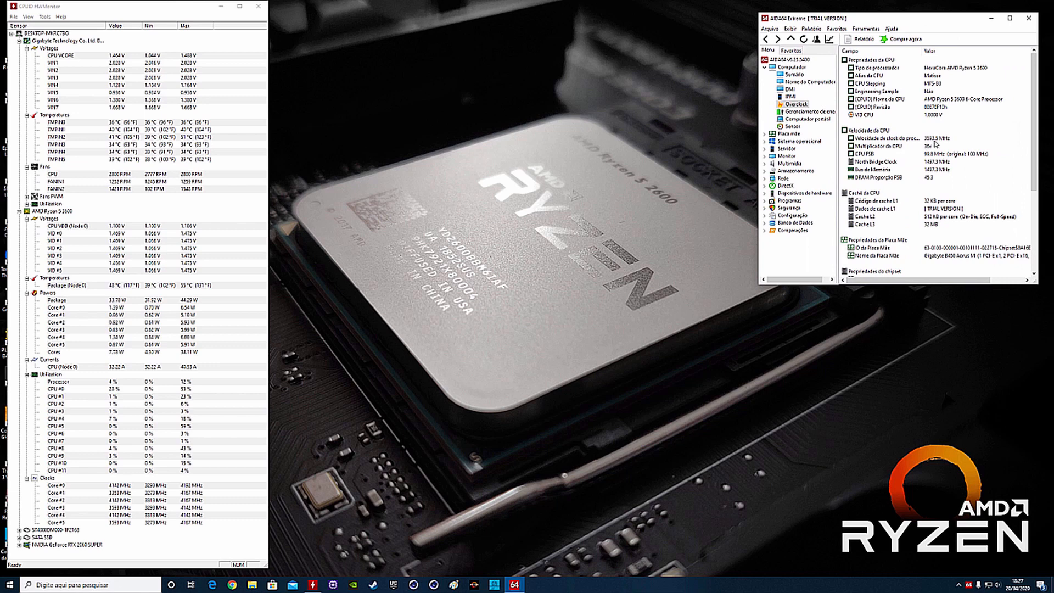
# - Examine the processor clock speed, CPU multiplier and CPU FSB entries on the Overclock page
pyautogui.click(933, 140)
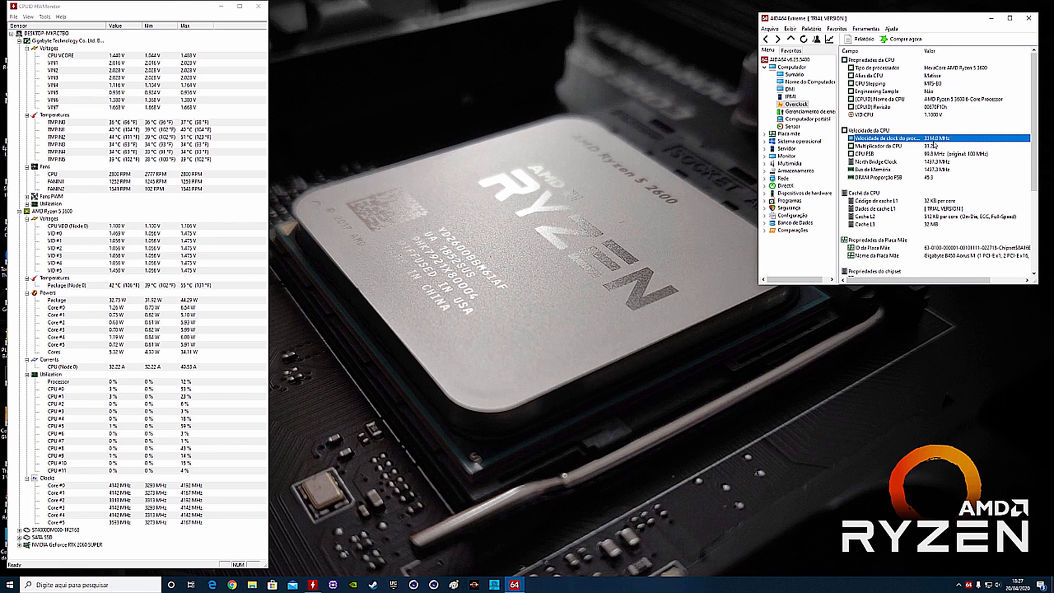
pyautogui.click(931, 147)
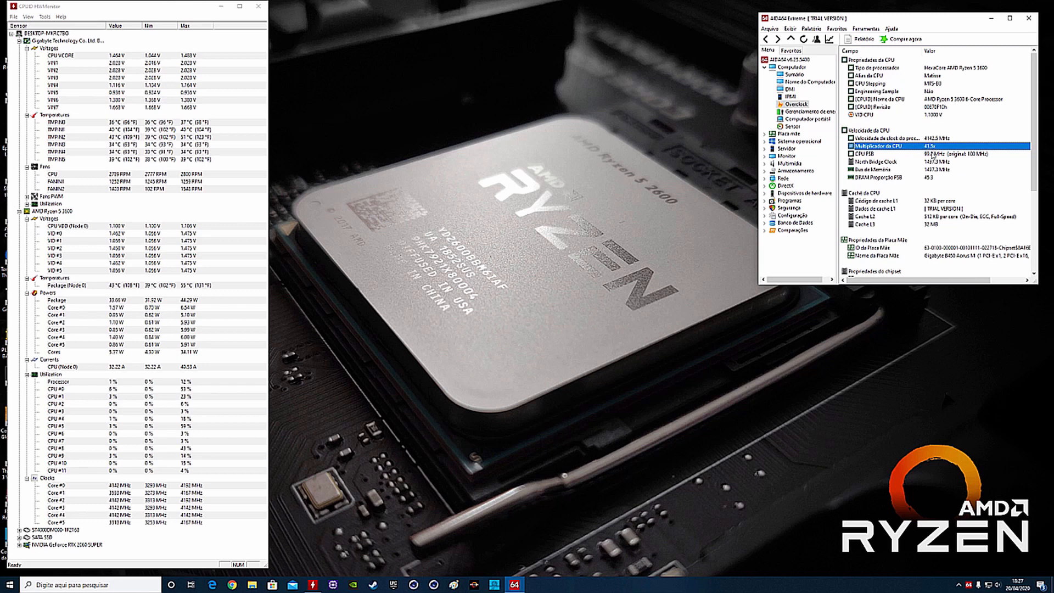
pyautogui.click(936, 155)
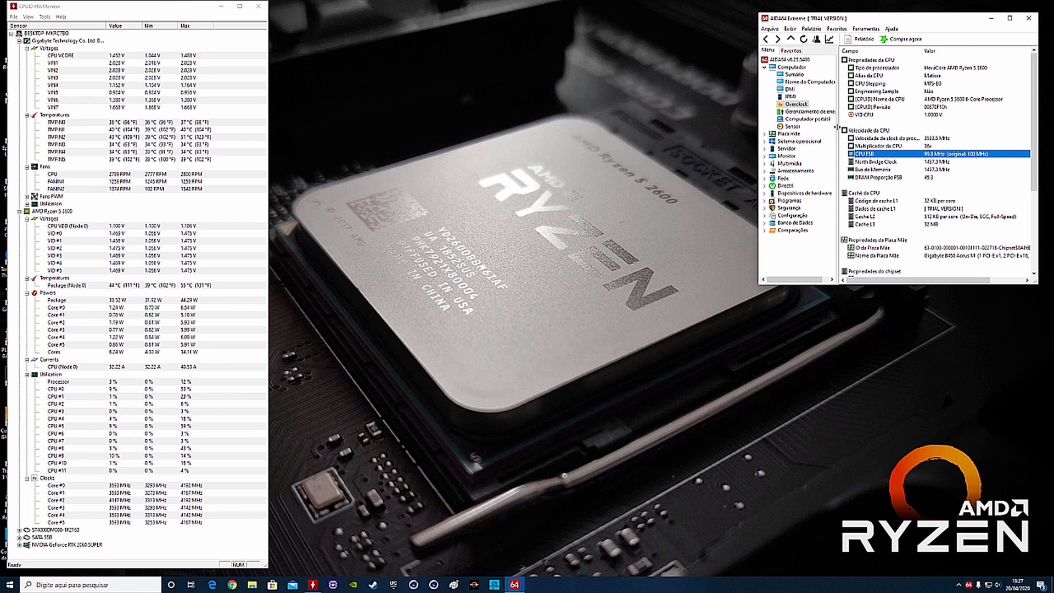
# - Show the computer's Sensor page in AIDA64 and lengthen the window to display temperatures, coolers, voltages and power
pyautogui.click(793, 126)
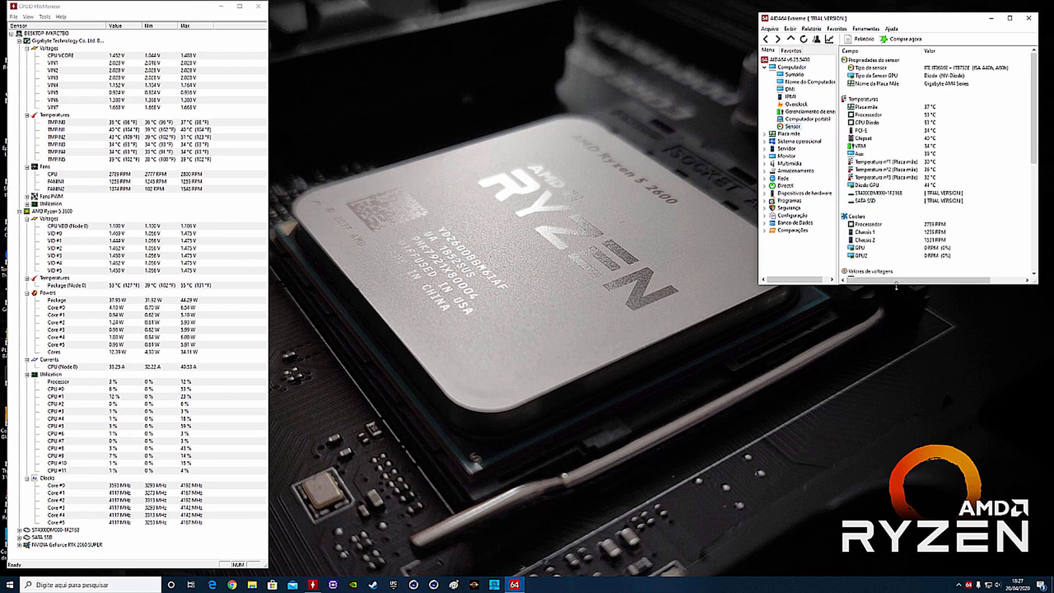
pyautogui.moveTo(899, 285); pyautogui.dragTo(886, 521)
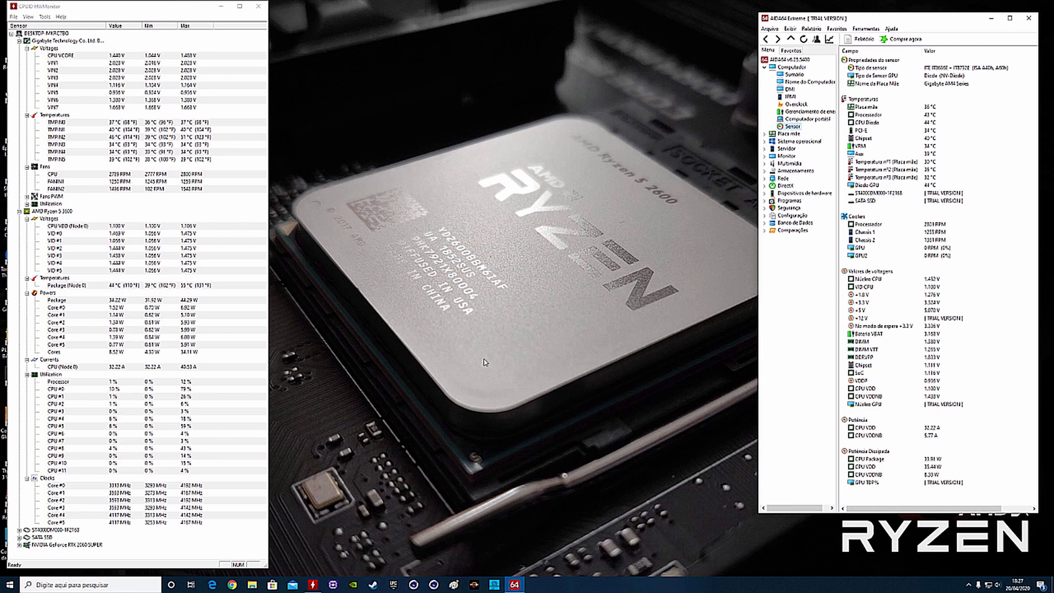
# - Launch AMD Ryzen Master with administrator permission, accept its overclocking warning, and place its window beside HWMonitor
pyautogui.click(476, 586)
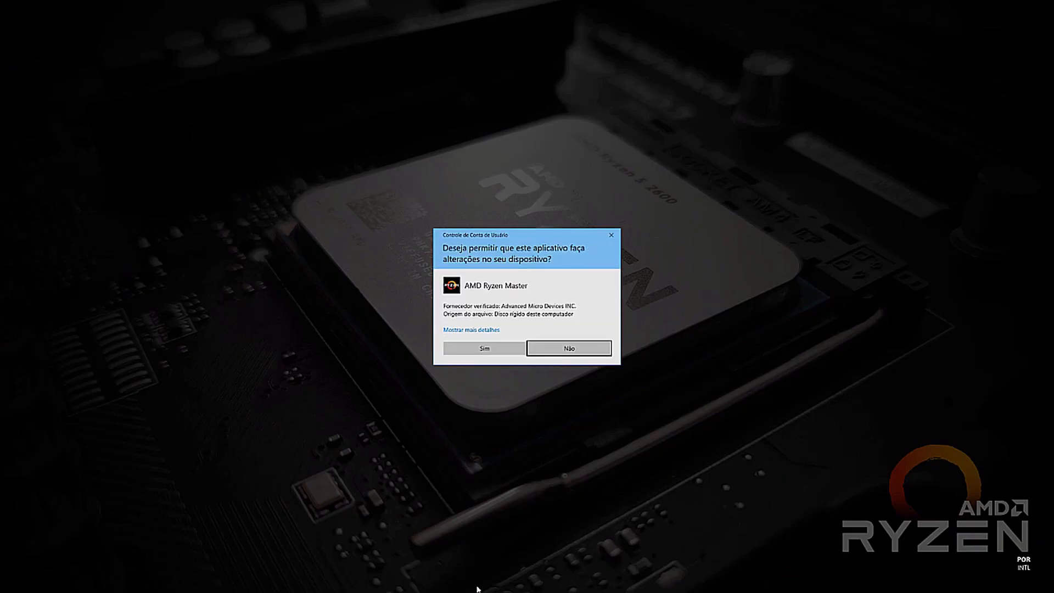
pyautogui.click(482, 347)
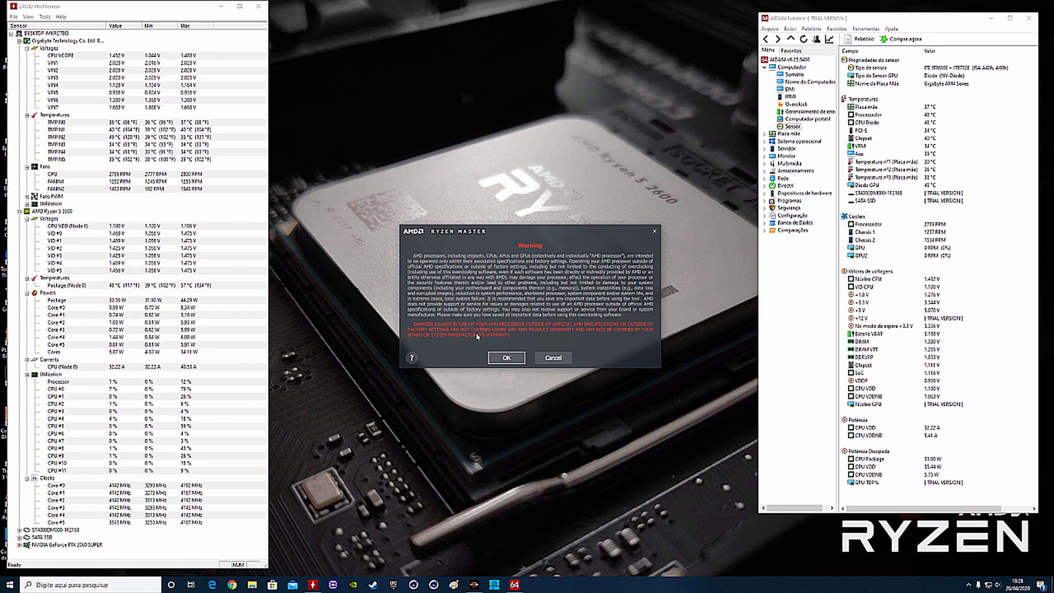
pyautogui.click(507, 358)
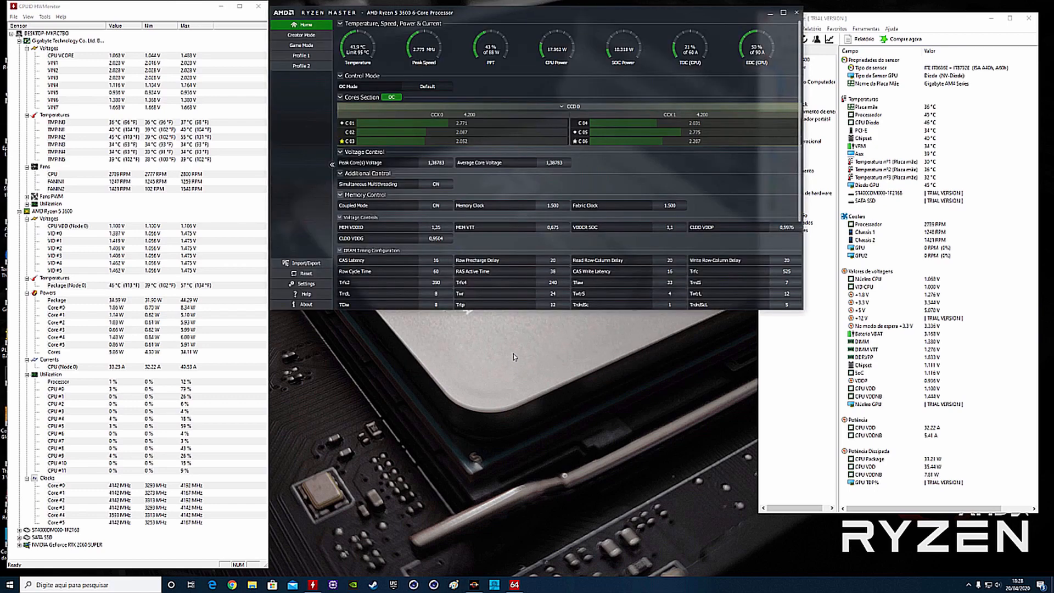
pyautogui.moveTo(484, 16); pyautogui.dragTo(470, 12)
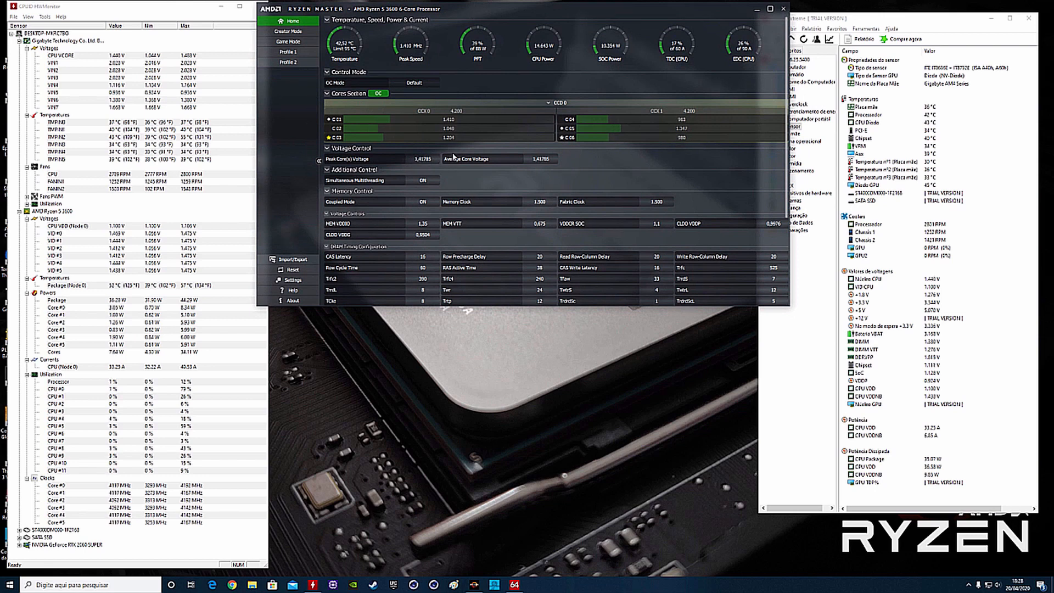
# - Launch CPU-Z with administrator permission and place its window below Ryzen Master
pyautogui.click(338, 577)
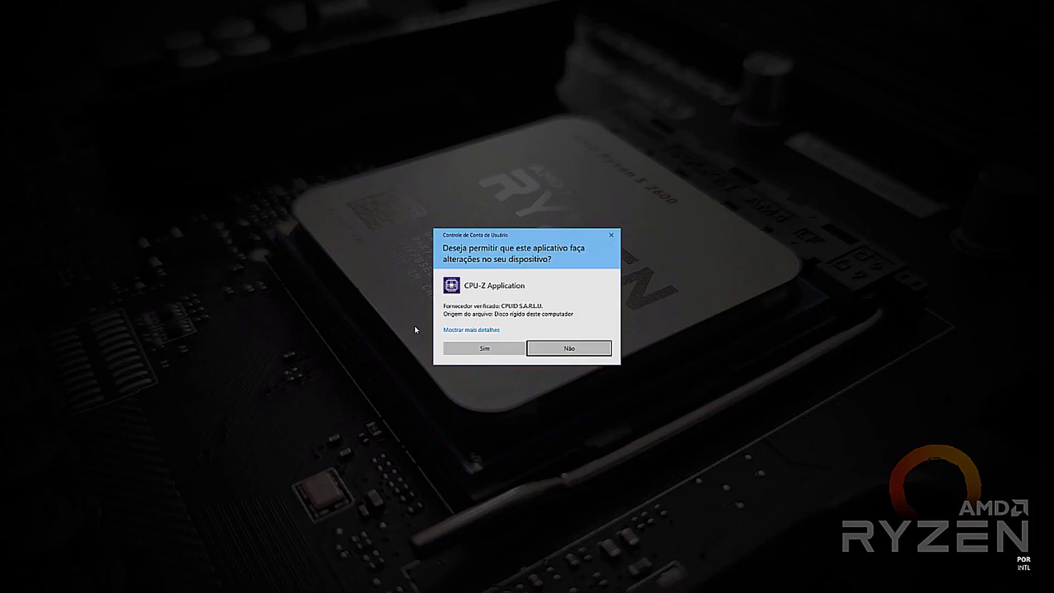
pyautogui.click(475, 347)
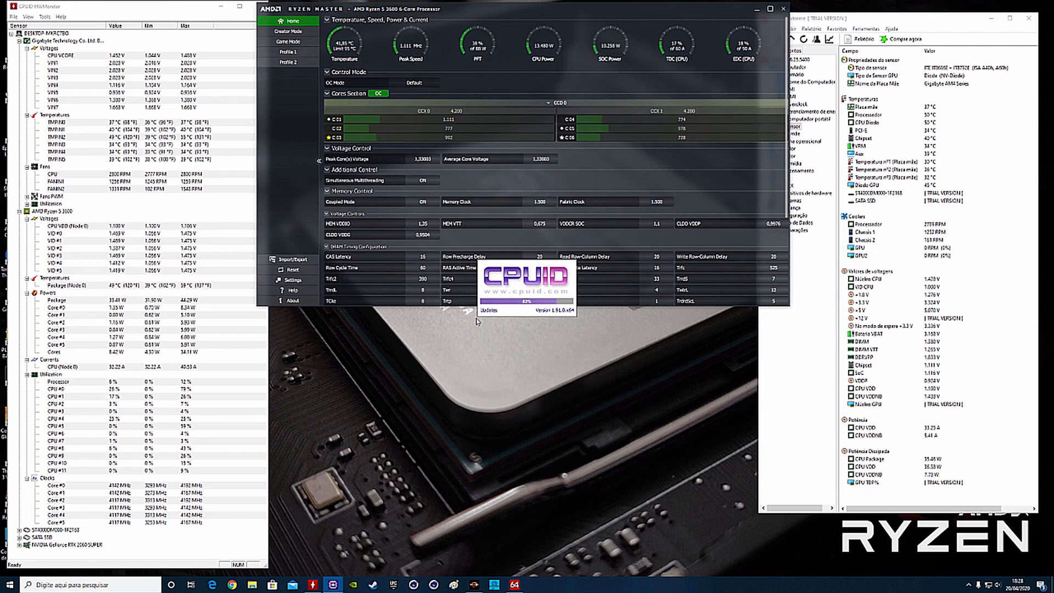
pyautogui.moveTo(506, 211); pyautogui.dragTo(344, 327)
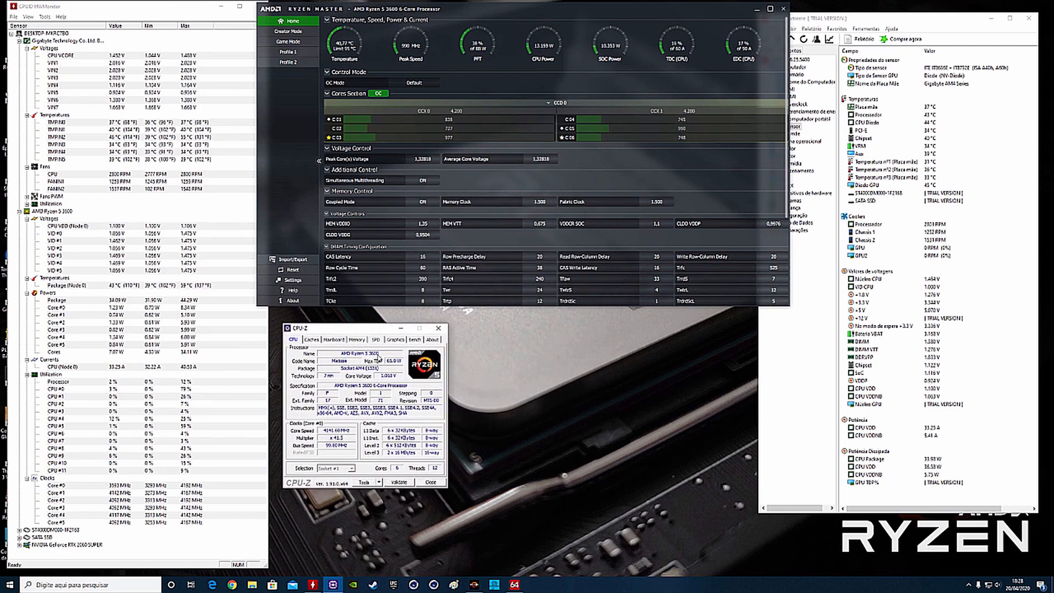
# - Open the Terabyte store's AMD Ryzen 5 3600 product page in Chrome and highlight the discounted cash price
pyautogui.click(231, 583)
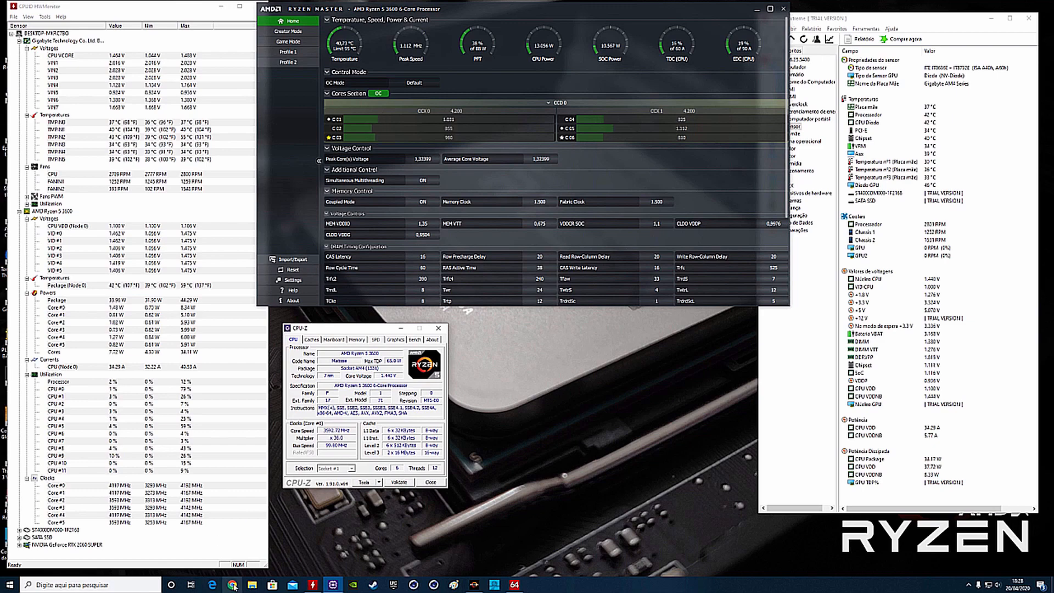
pyautogui.write('terabyte')
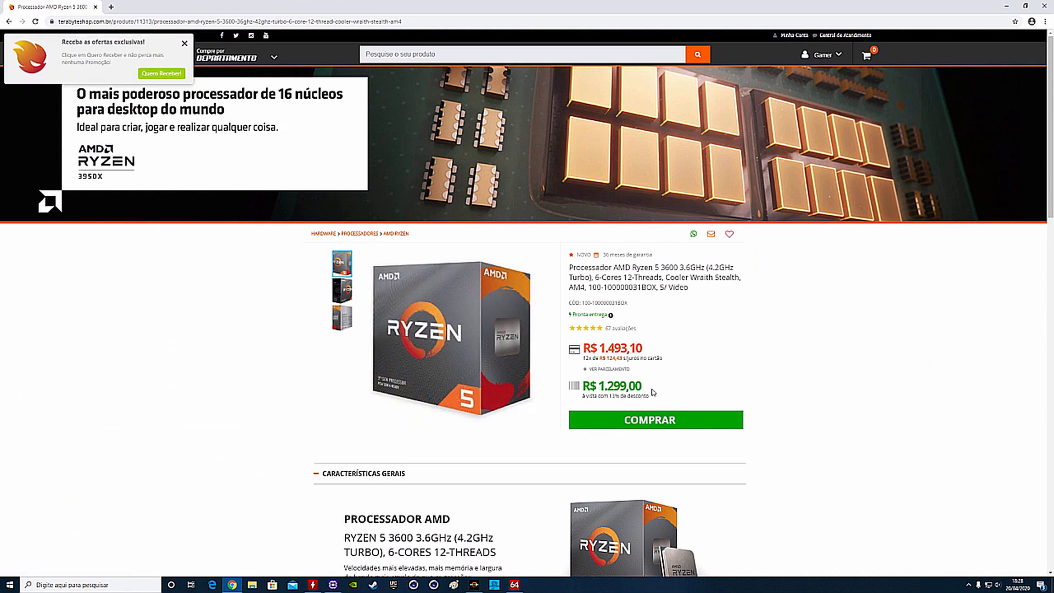
pyautogui.moveTo(582, 385); pyautogui.dragTo(649, 393)
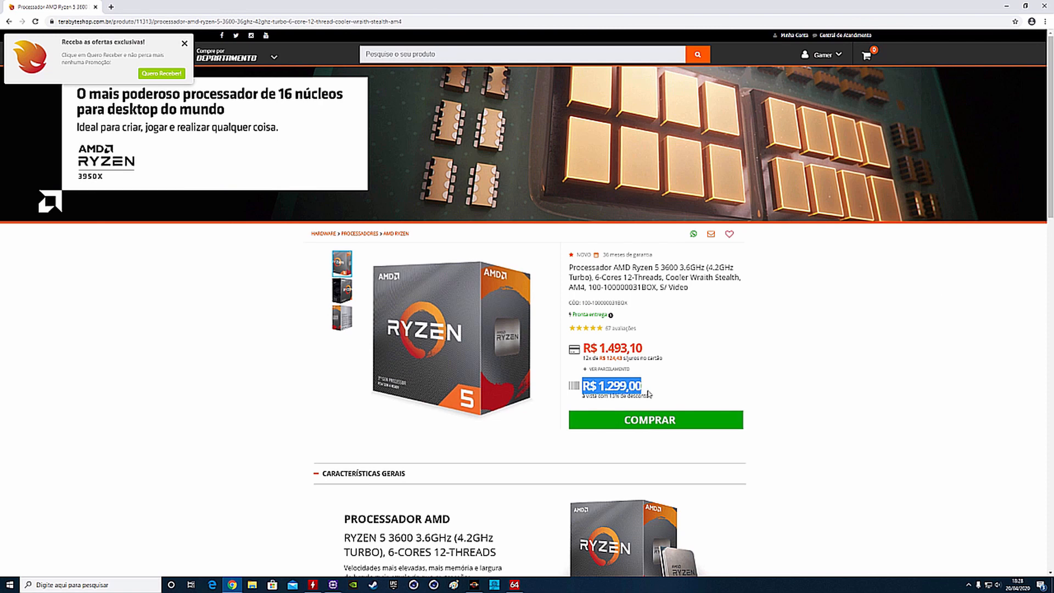
# - Highlight the turbo clock and the core and thread count in the product's general description
pyautogui.scroll(-4, 653, 392)
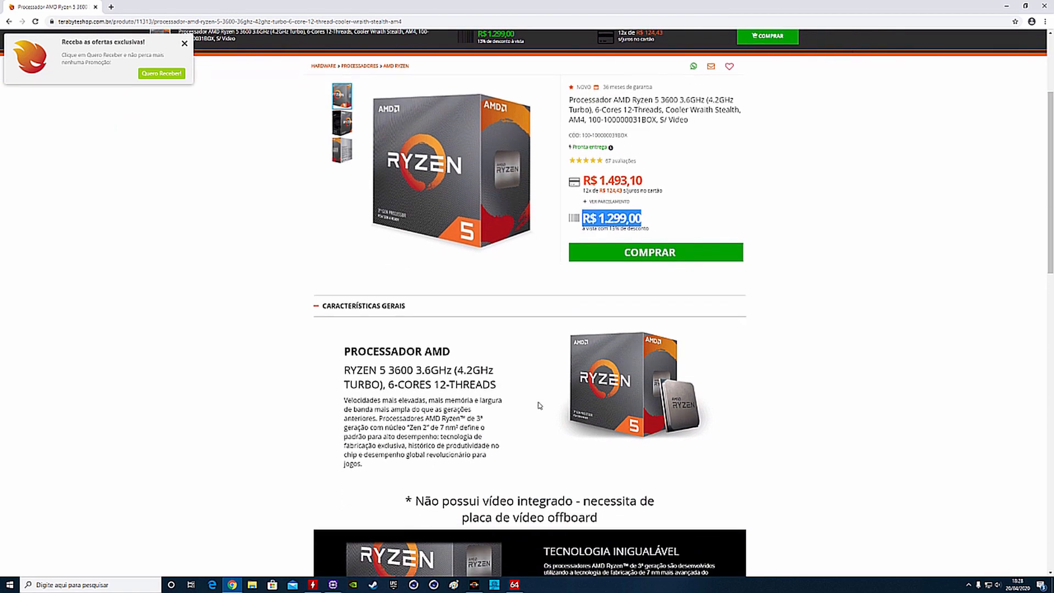
pyautogui.moveTo(457, 331); pyautogui.dragTo(496, 333)
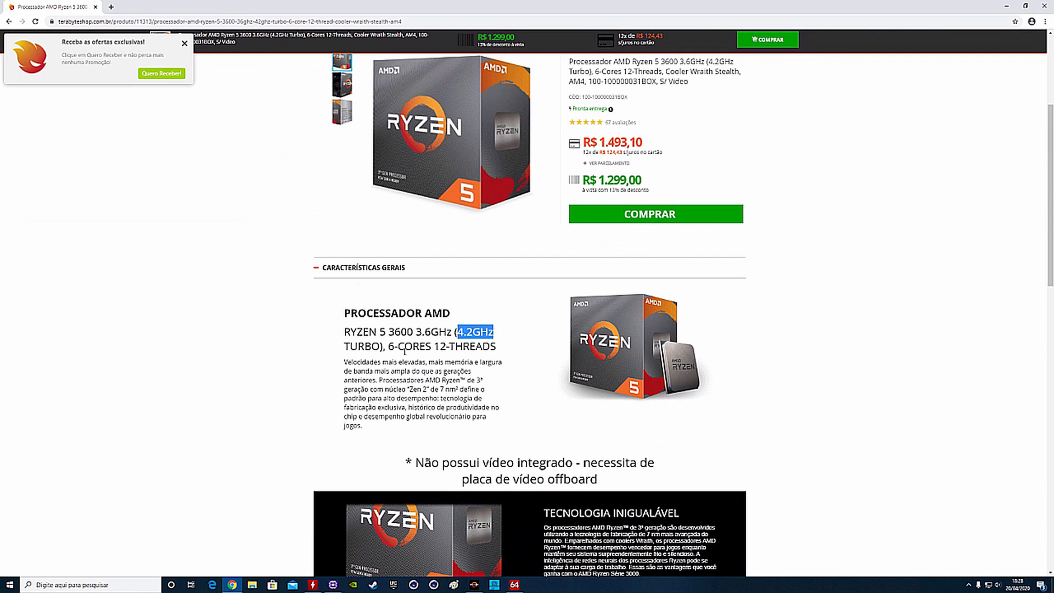
pyautogui.moveTo(387, 346); pyautogui.dragTo(501, 344)
# - Expand the product's technical specifications and highlight the operating frequency and maximum turbo frequency
pyautogui.scroll(-12, 505, 377)
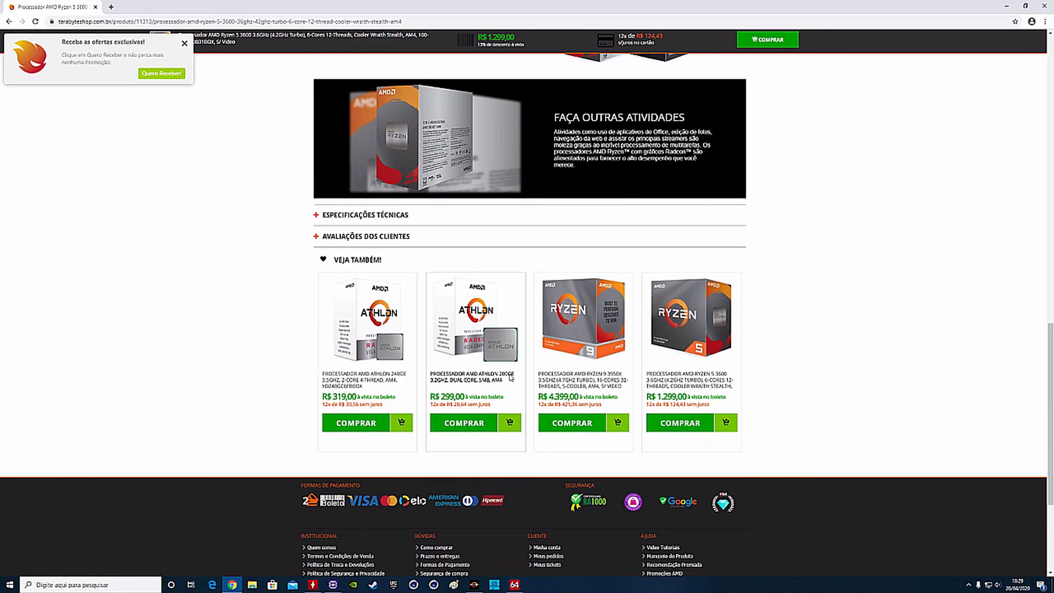
pyautogui.rightClick(463, 294)
pyautogui.click(403, 177)
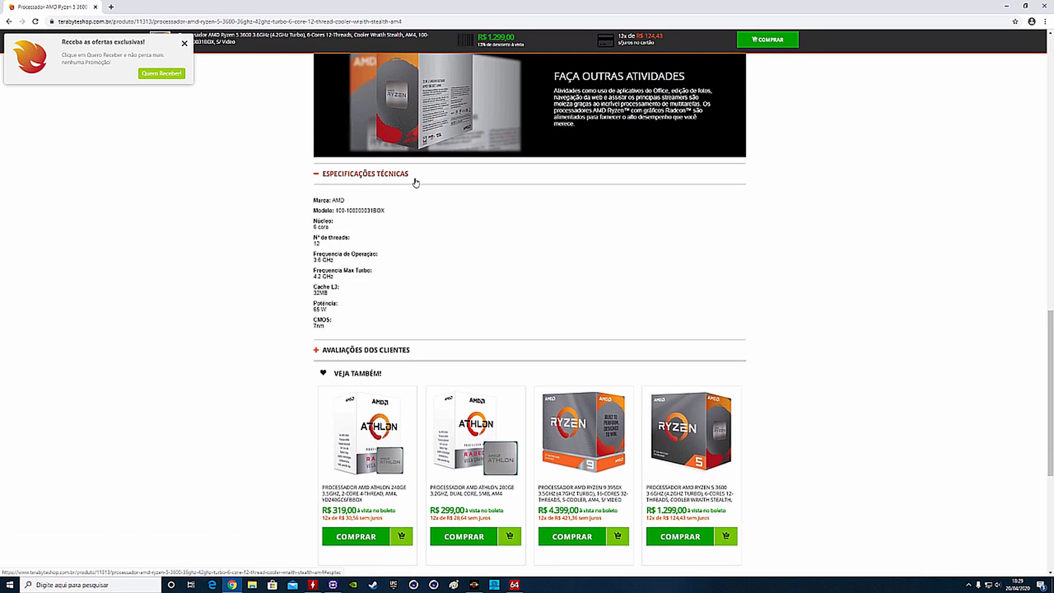
pyautogui.moveTo(312, 261); pyautogui.dragTo(341, 261)
pyautogui.moveTo(313, 277); pyautogui.dragTo(339, 280)
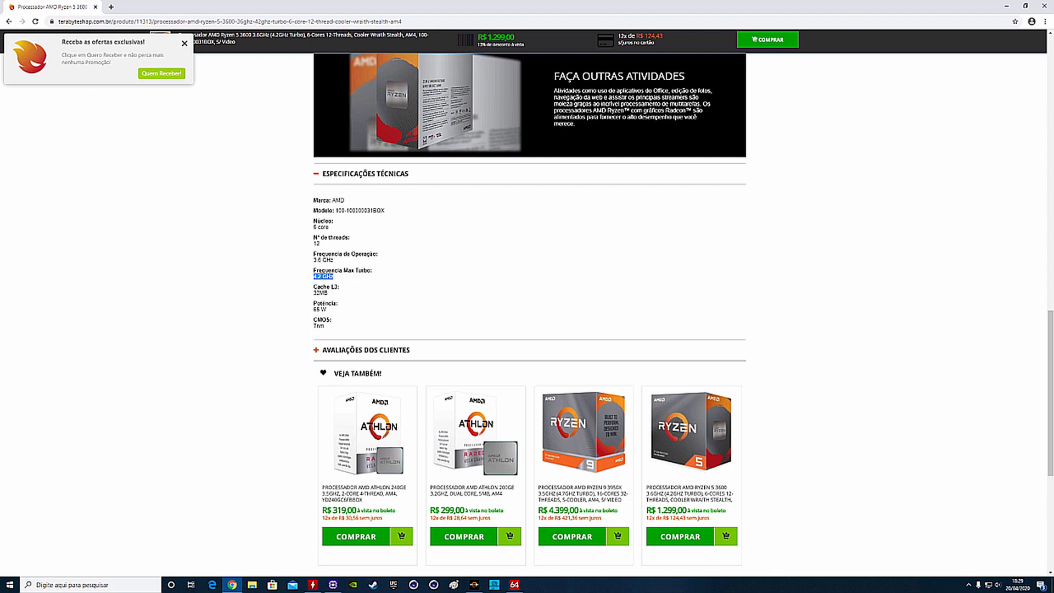
pyautogui.click(321, 278)
pyautogui.moveTo(312, 280); pyautogui.dragTo(335, 279)
pyautogui.moveTo(314, 258)
pyautogui.mouseDown()
pyautogui.moveTo(345, 278)
pyautogui.moveTo(311, 272)
pyautogui.mouseUp()
pyautogui.click(334, 280)
# - Minimize the browser to return to the monitoring windows
pyautogui.click(1024, 6)
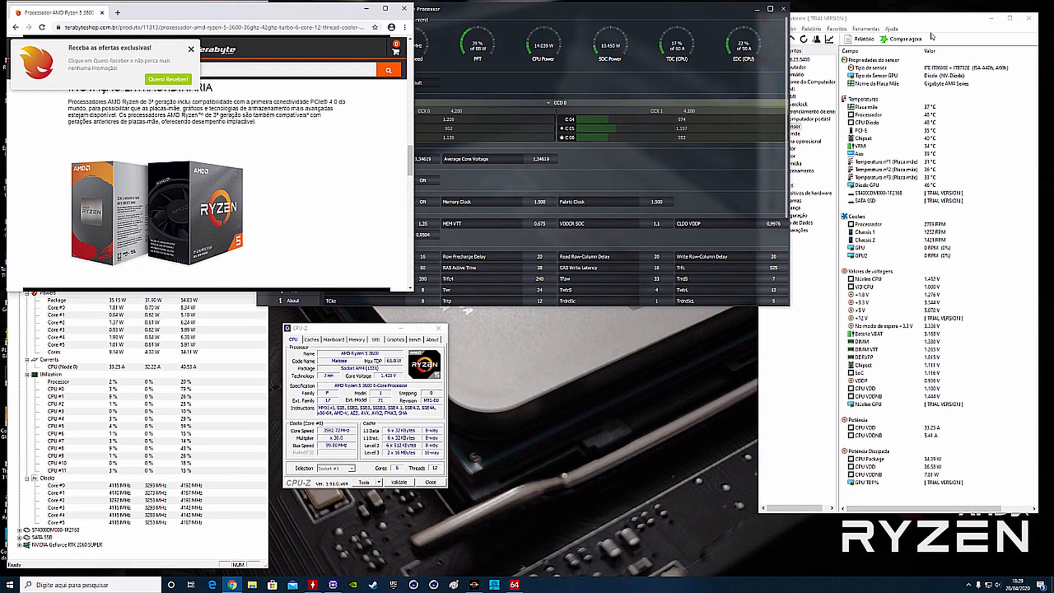
pyautogui.click(366, 9)
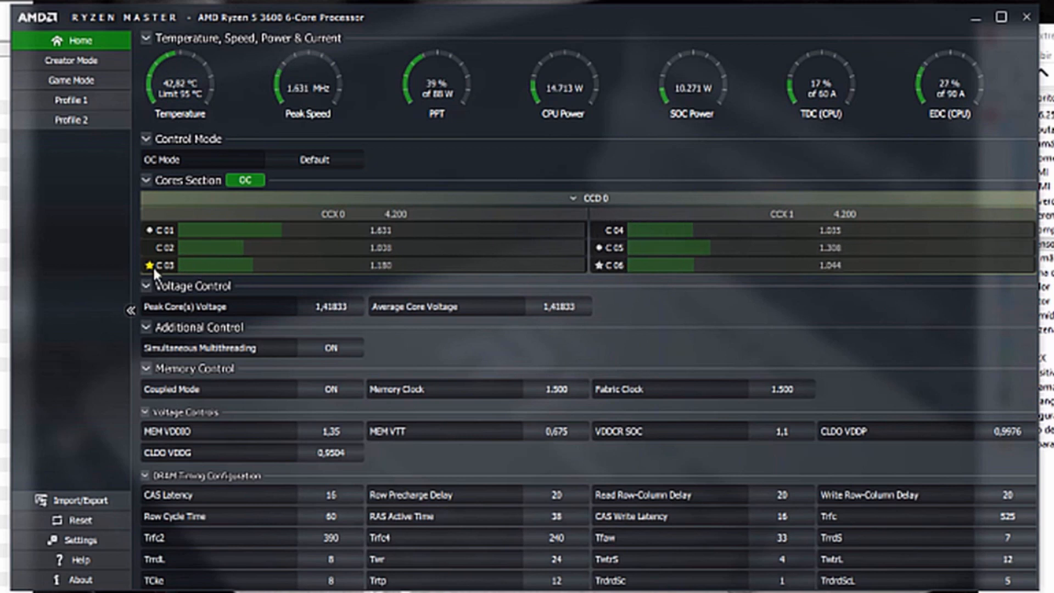
# - Open AIDA64's System Stability Test and place its window beside CPU-Z
pyautogui.moveTo(162, 264)
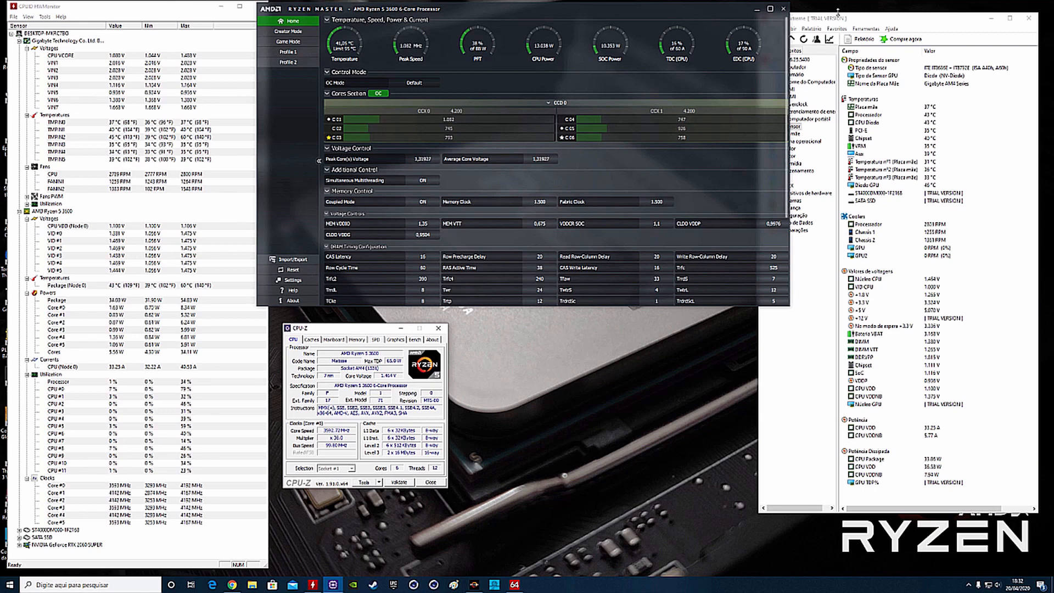
pyautogui.click(802, 19)
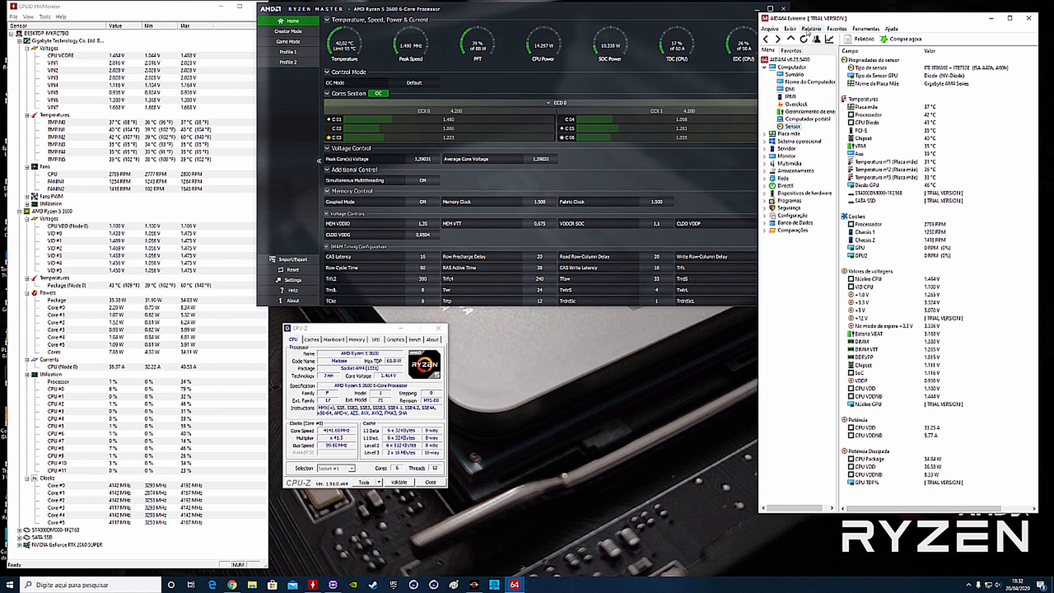
pyautogui.click(865, 28)
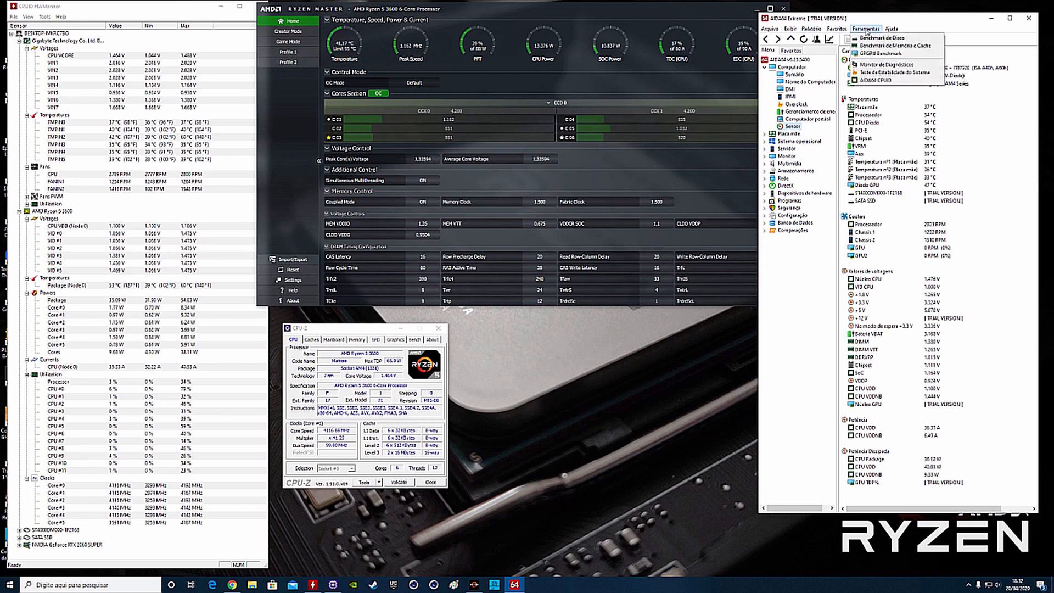
pyautogui.click(883, 74)
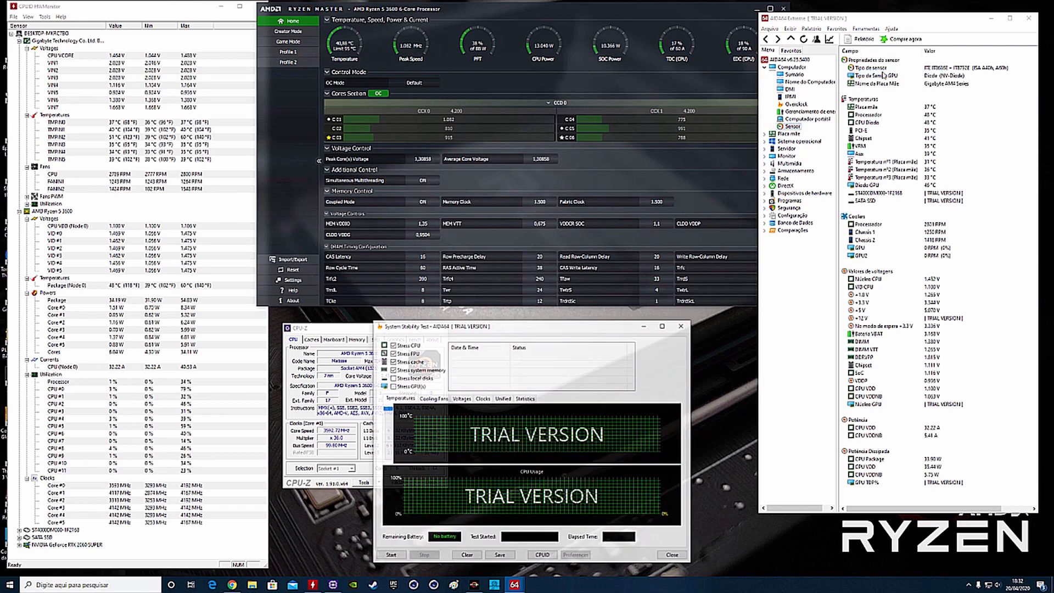
pyautogui.moveTo(506, 329); pyautogui.dragTo(583, 316)
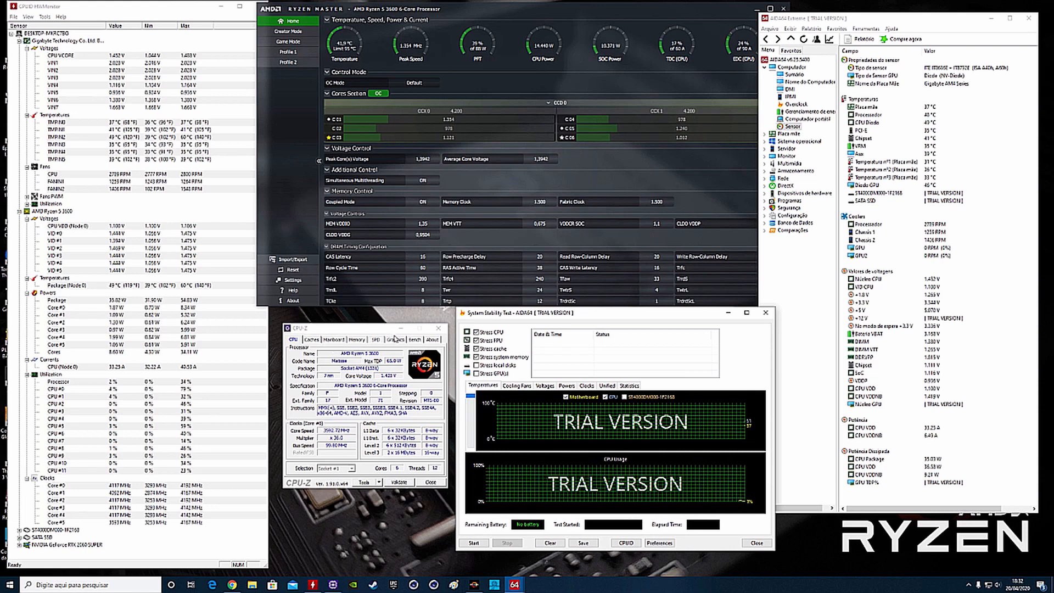
# - Run the CPU benchmark in CPU-Z with the processor at its stock settings
pyautogui.click(414, 340)
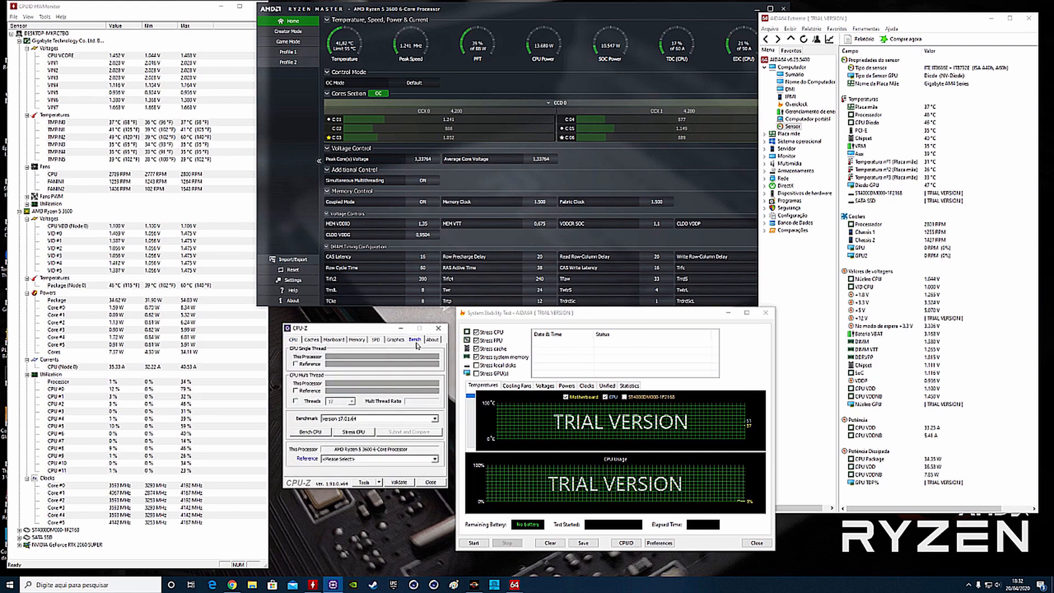
pyautogui.click(318, 433)
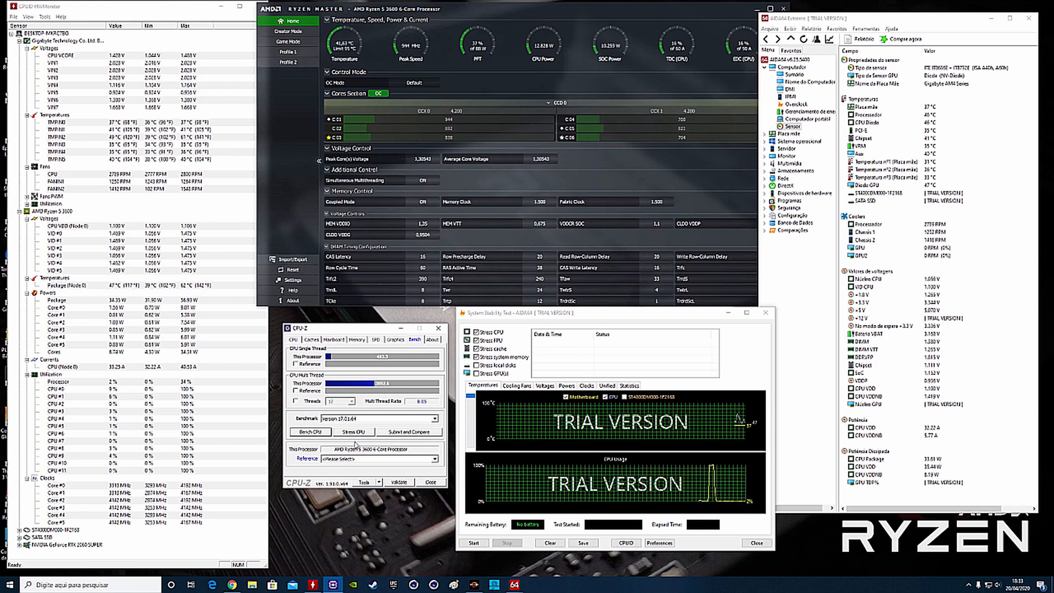
# - Show Profile 1 in Ryzen Master and run the AIDA64 stability test at stock clocks for about two minutes
pyautogui.click(287, 52)
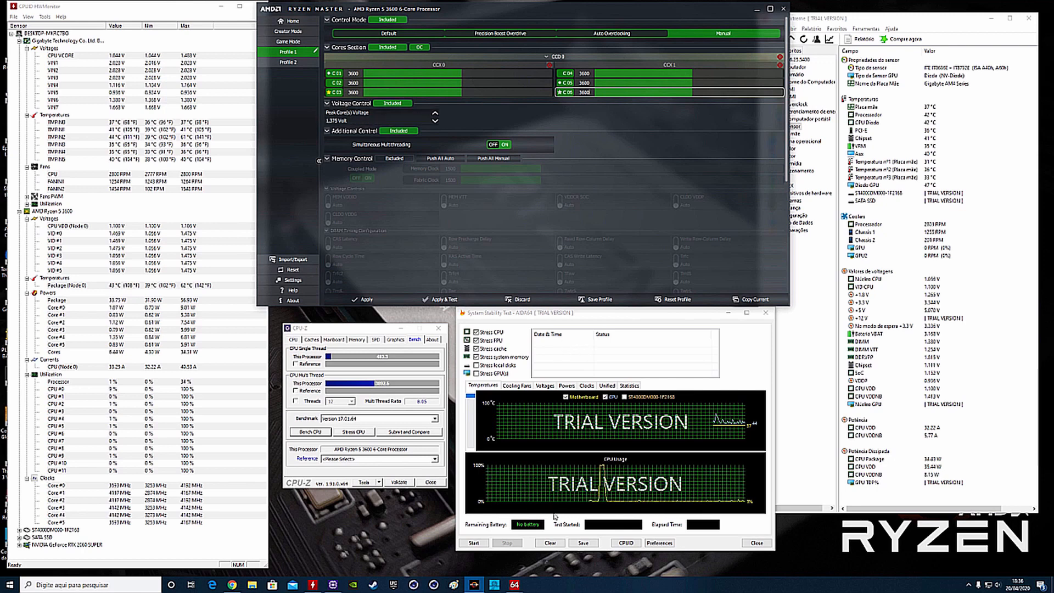
pyautogui.click(474, 543)
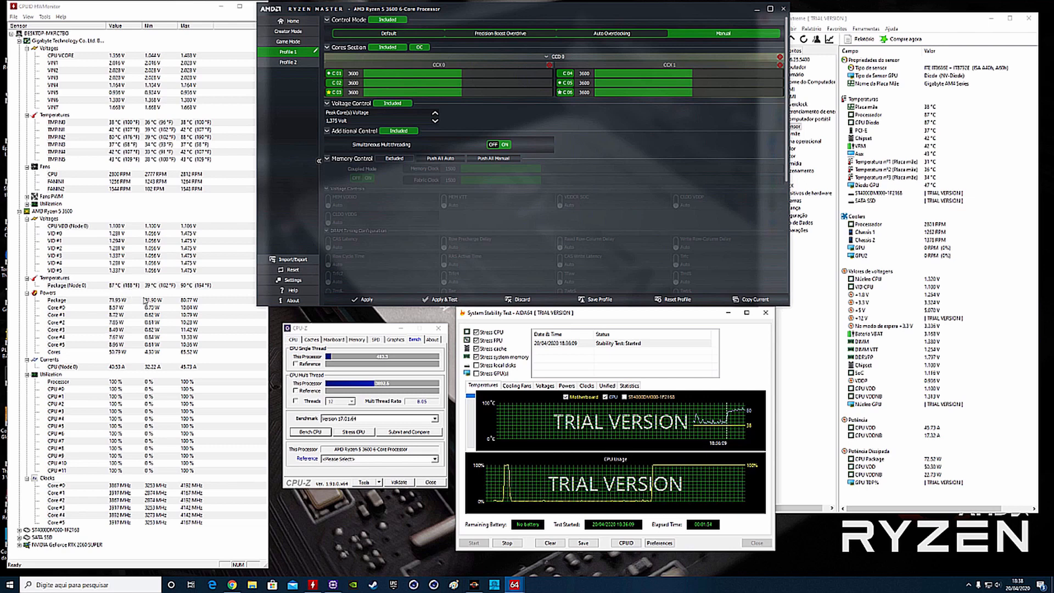
pyautogui.click(512, 543)
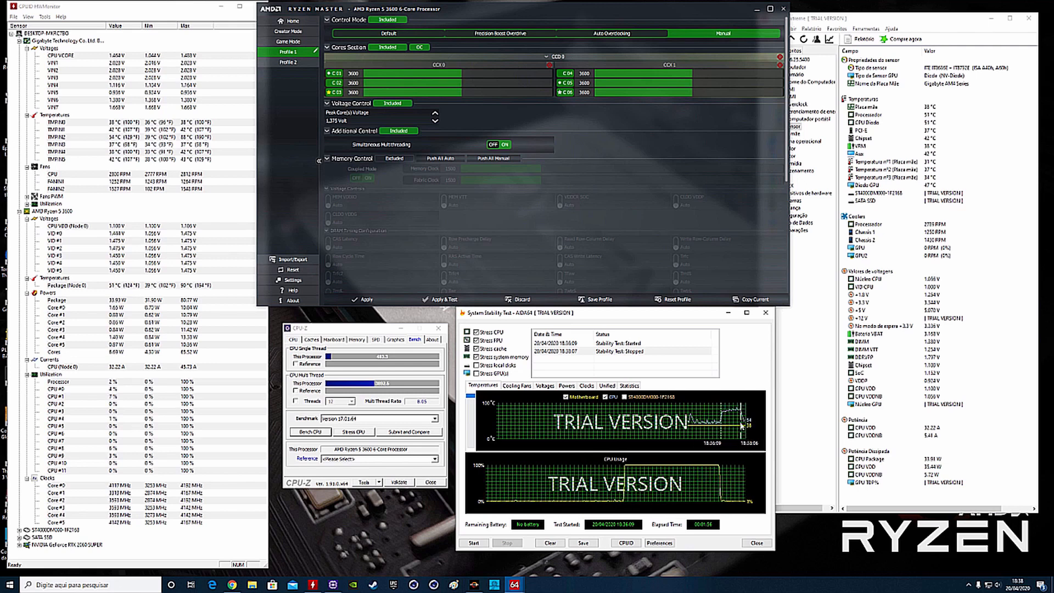
# - In Ryzen Master's Profile 1, set the control mode to Manual, expand CCD 0 and link all its cores
pyautogui.click(307, 24)
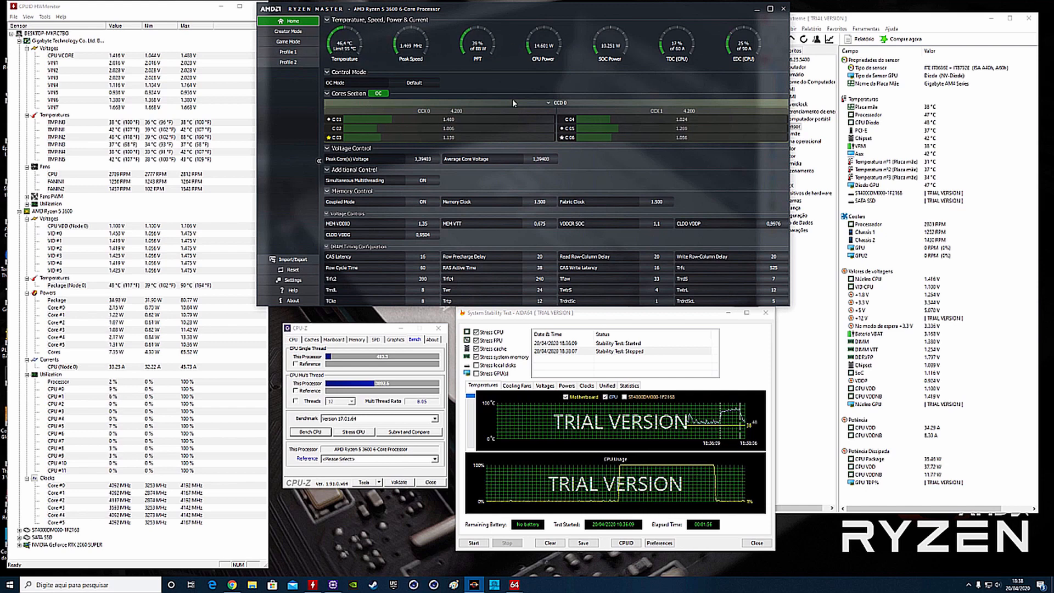
pyautogui.click(296, 52)
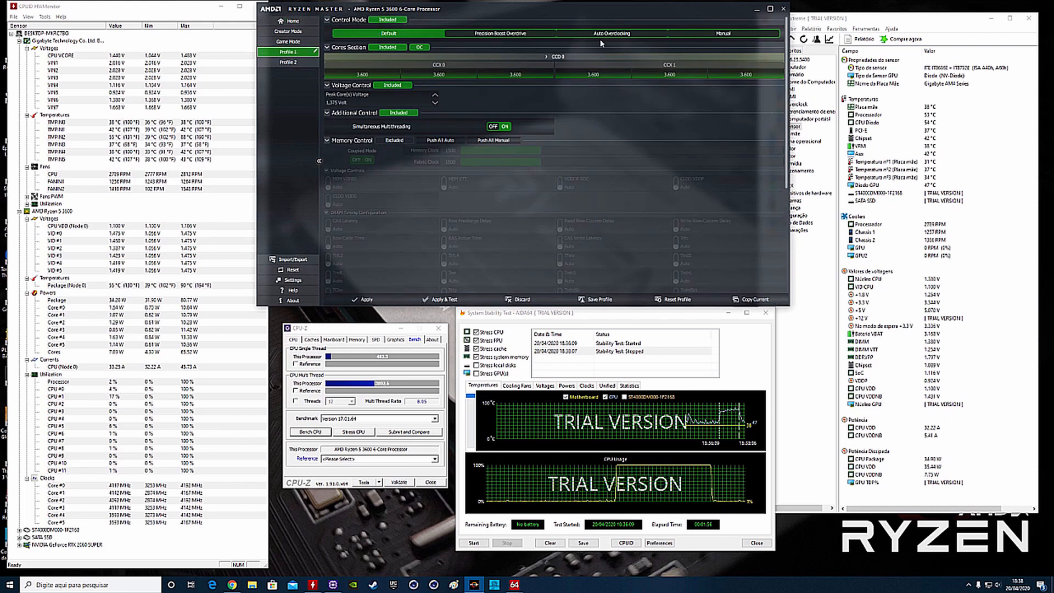
pyautogui.click(732, 33)
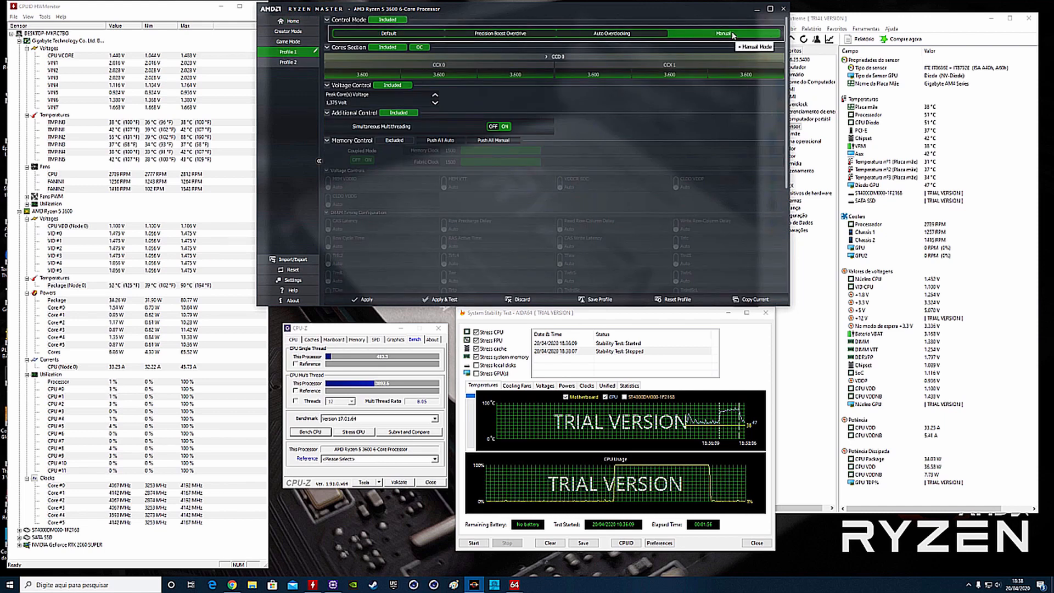
pyautogui.click(545, 57)
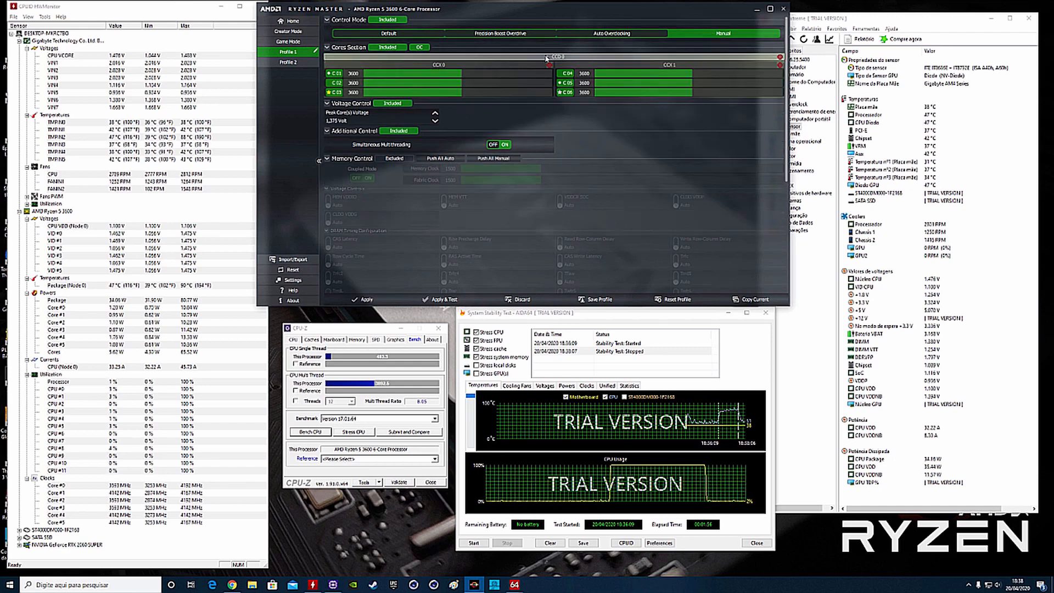
pyautogui.click(781, 58)
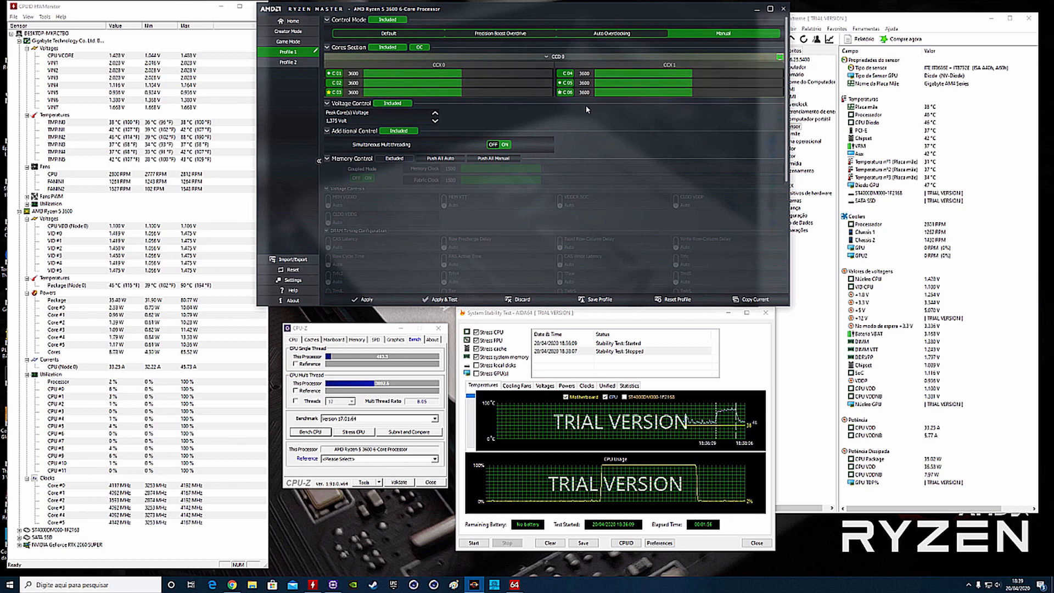
# - Set the clock of all six linked cores to 4150 MHz
pyautogui.click(354, 74)
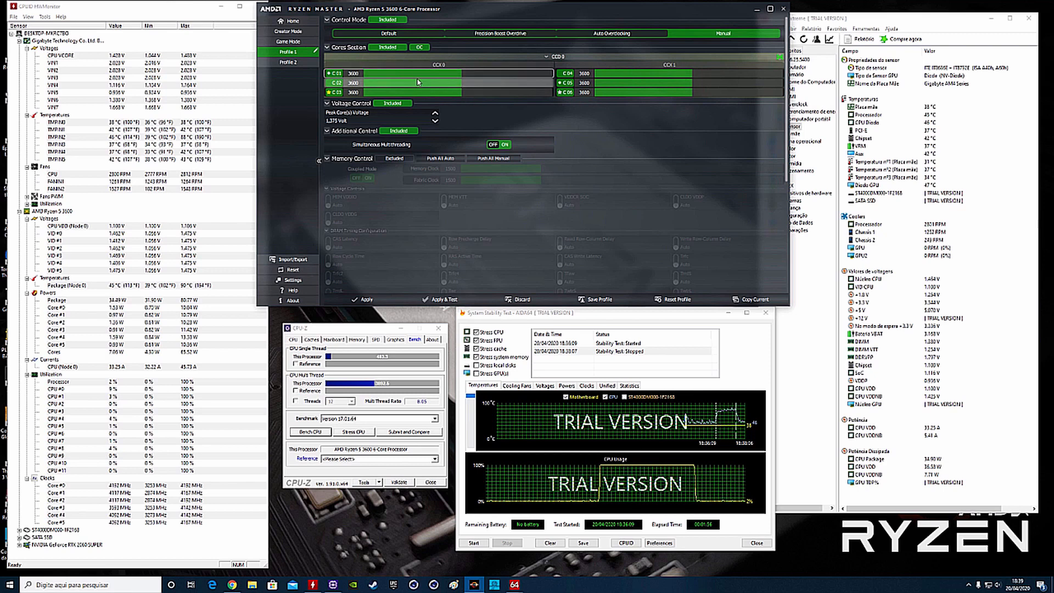
pyautogui.press('BackSpace')
pyautogui.press('BackSpace')
pyautogui.press('BackSpace')
pyautogui.press('BackSpace')
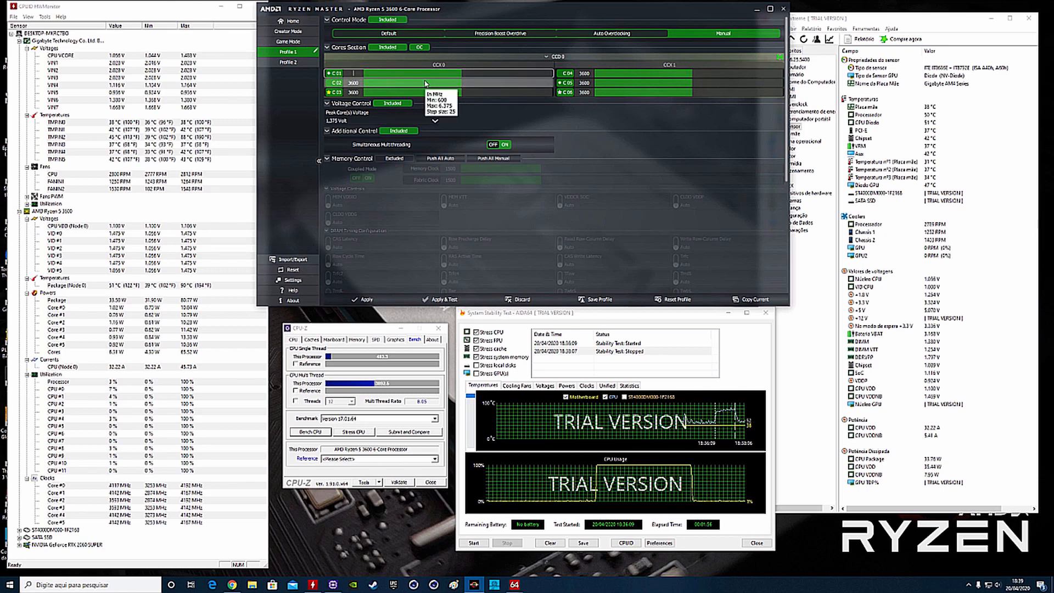
pyautogui.write('4150')
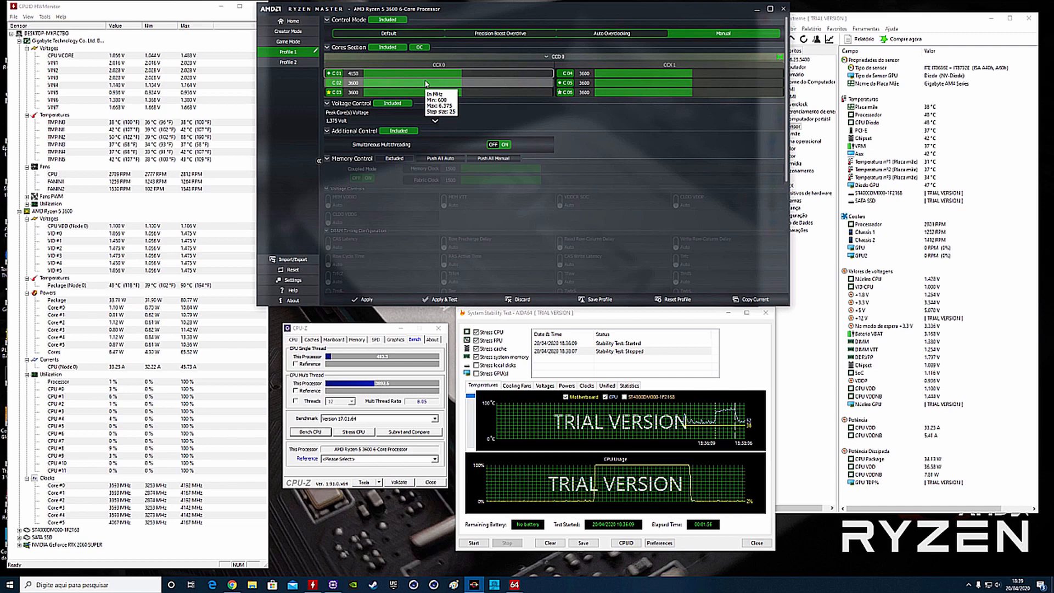
pyautogui.press('Return')
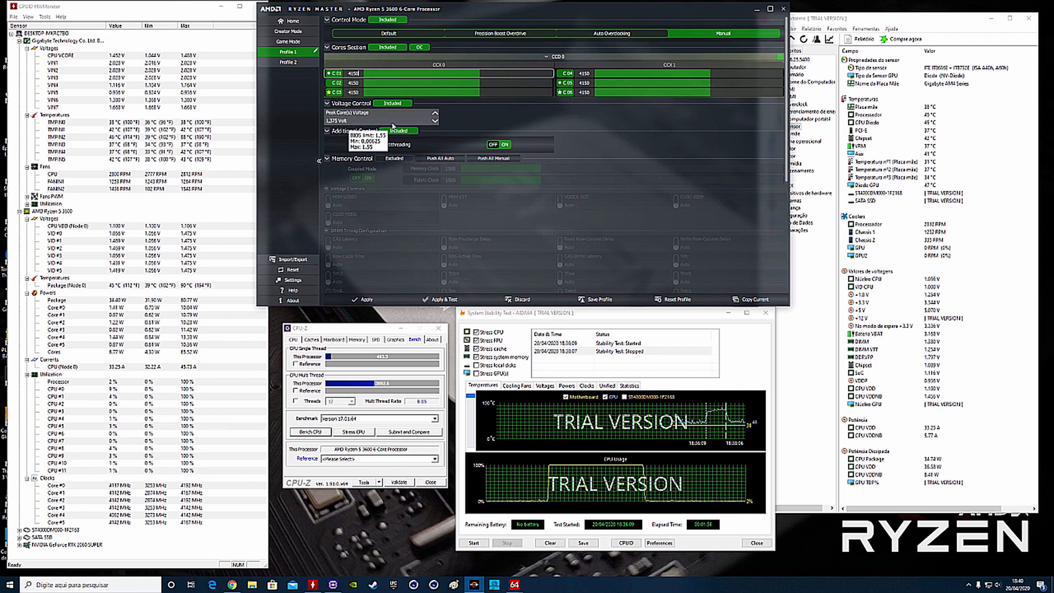
# - Lower the peak core voltage to 1.35 V and apply Profile 1 with its built-in stress test
pyautogui.click(434, 121)
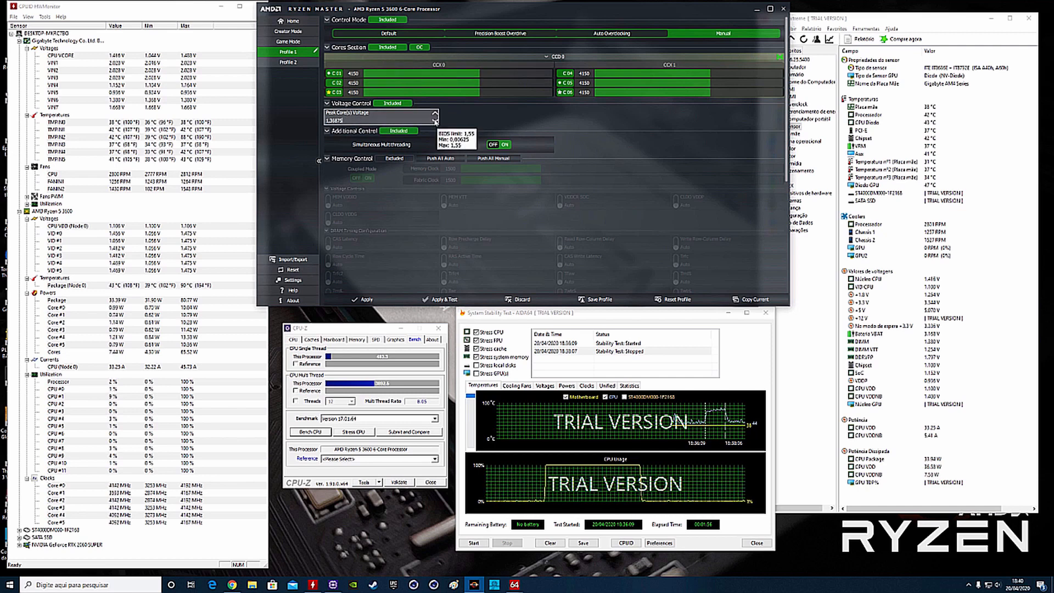
pyautogui.click(435, 122)
pyautogui.click(435, 121)
pyautogui.click(435, 121)
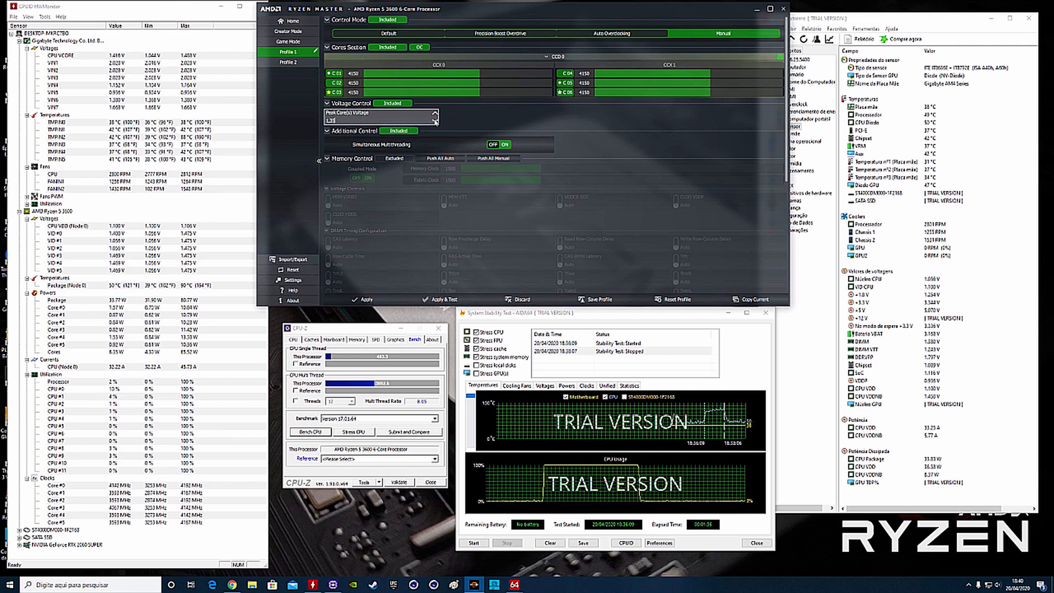
pyautogui.click(435, 121)
pyautogui.click(436, 121)
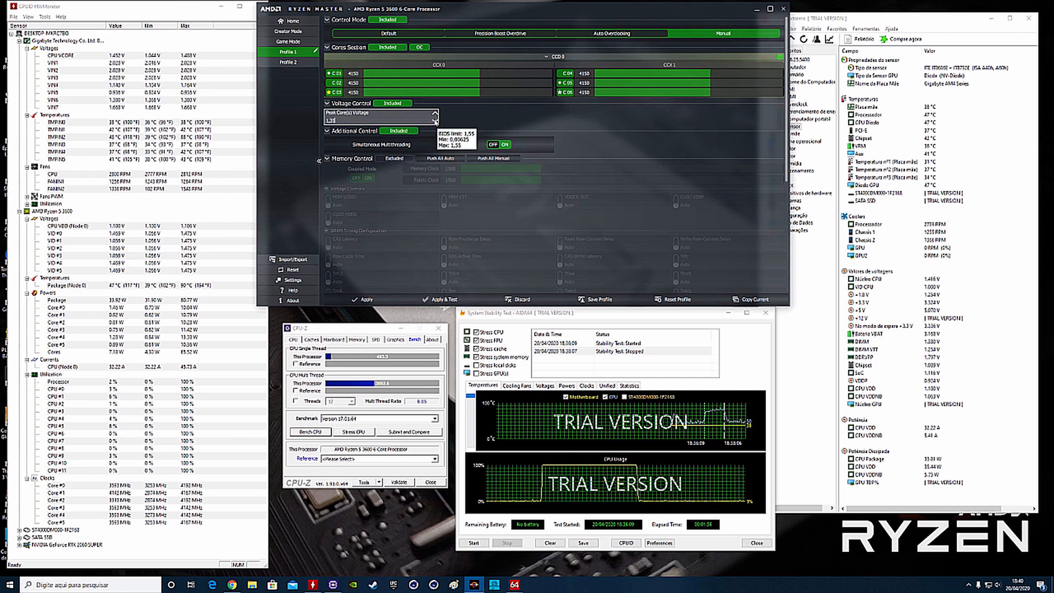
pyautogui.click(436, 121)
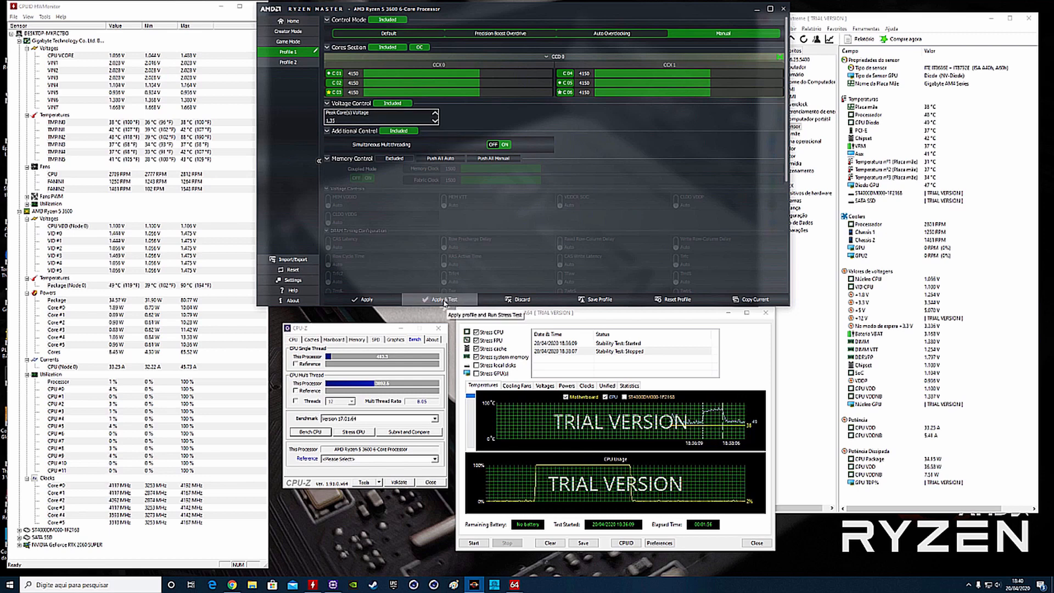
pyautogui.click(445, 300)
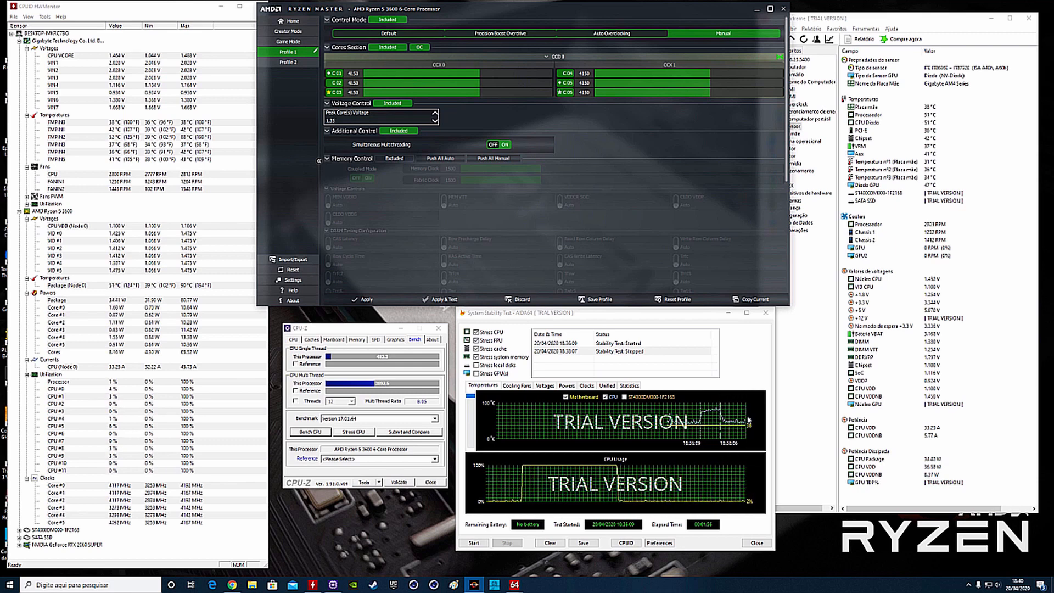
pyautogui.click(453, 301)
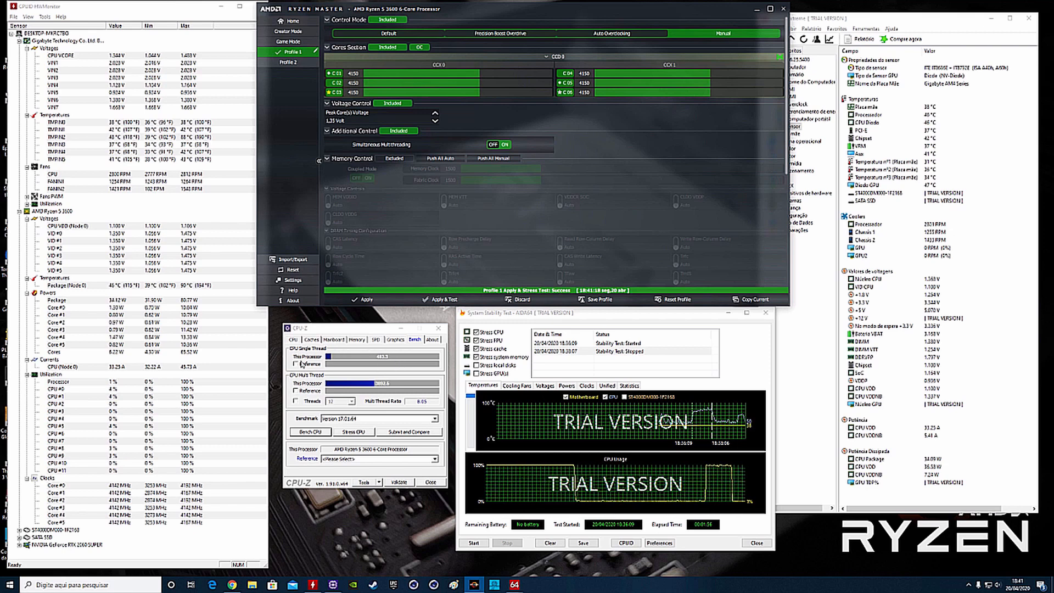
# - Rerun the CPU benchmark in CPU-Z with the 4150 MHz overclock applied
pyautogui.click(302, 330)
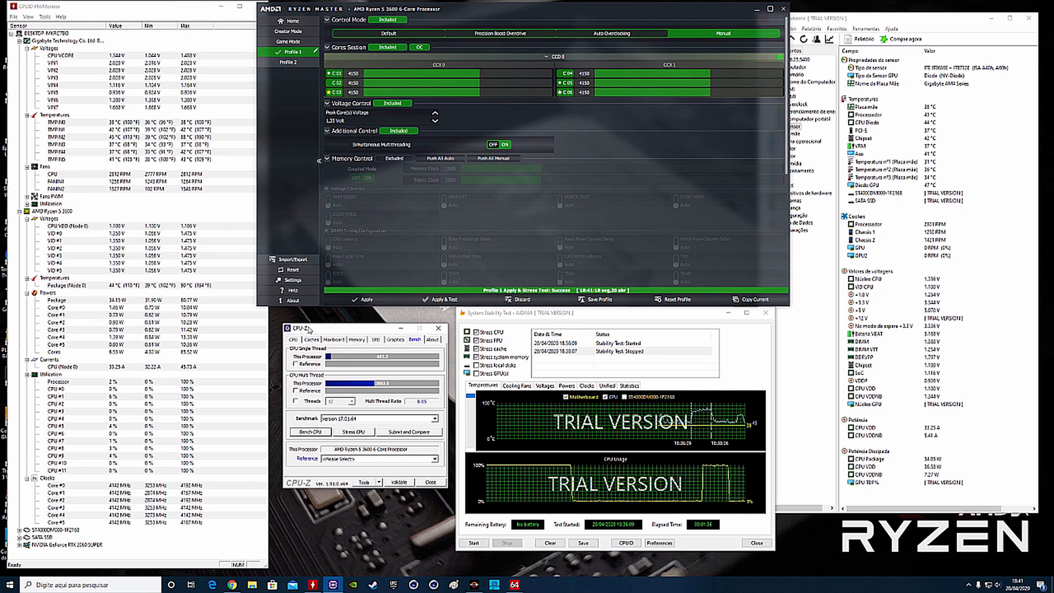
pyautogui.click(311, 435)
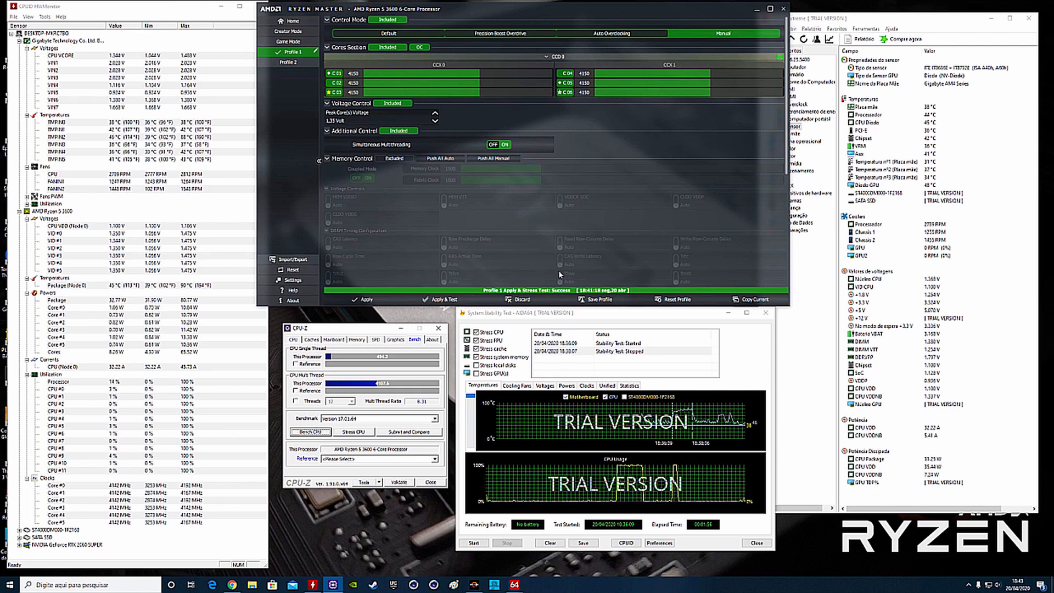
# - Clear the AIDA64 stability test's log and graphs and reset HWMonitor's minimum and maximum readings
pyautogui.click(569, 317)
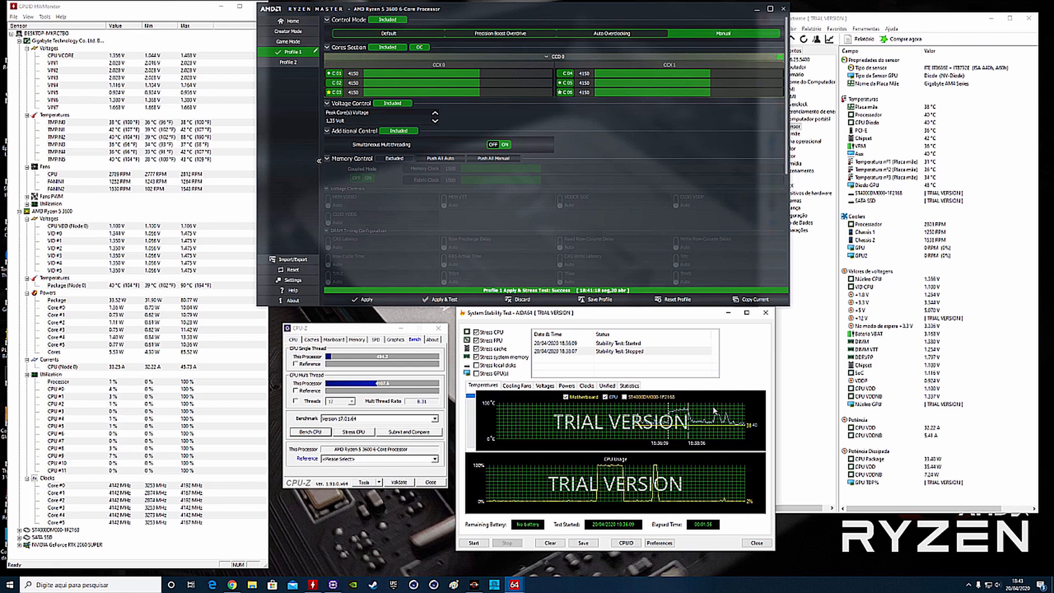
pyautogui.click(550, 542)
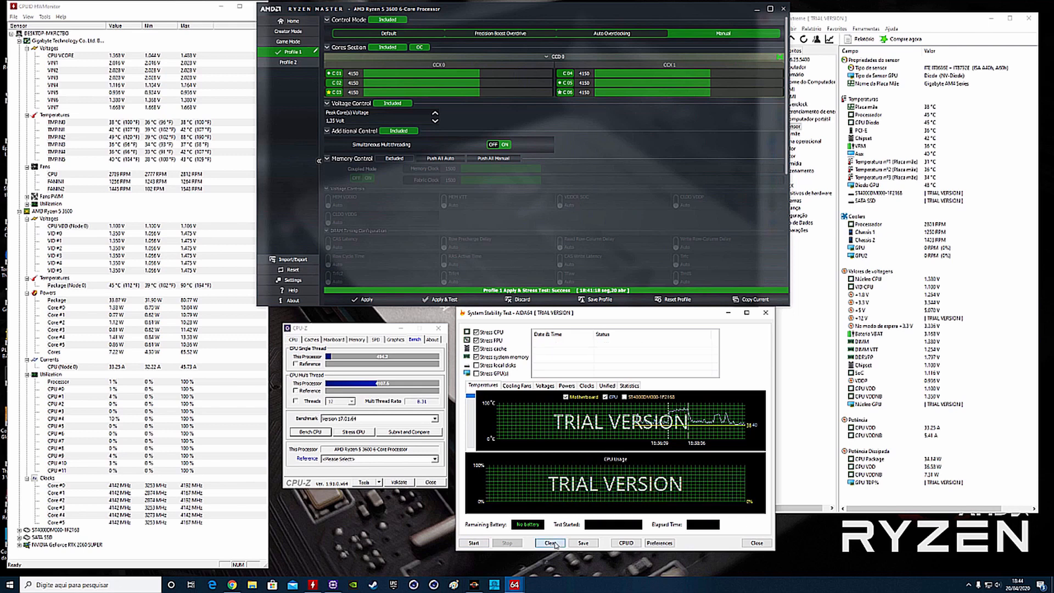
pyautogui.click(39, 8)
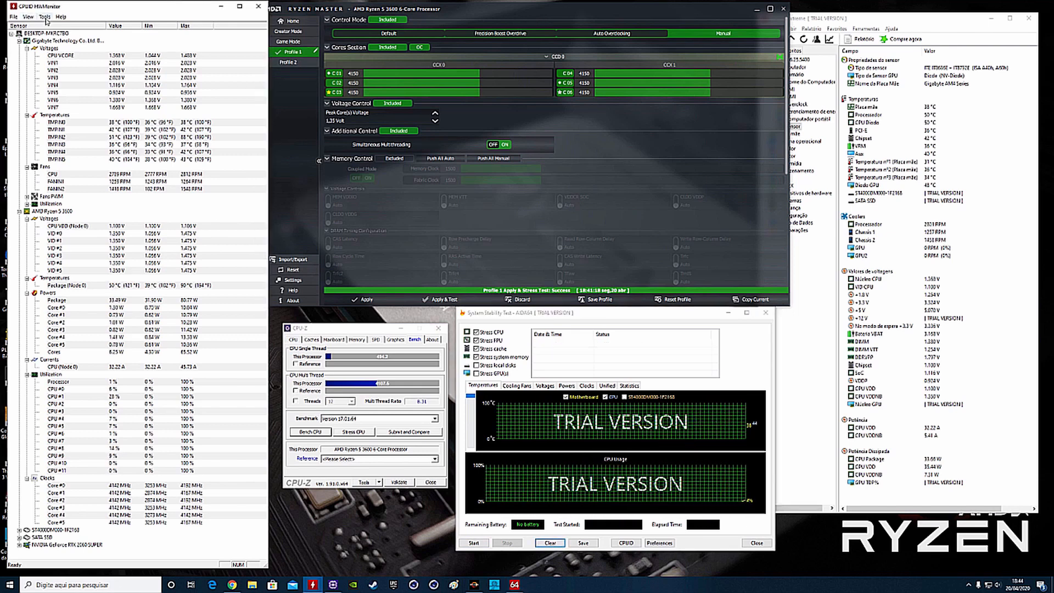
pyautogui.click(33, 20)
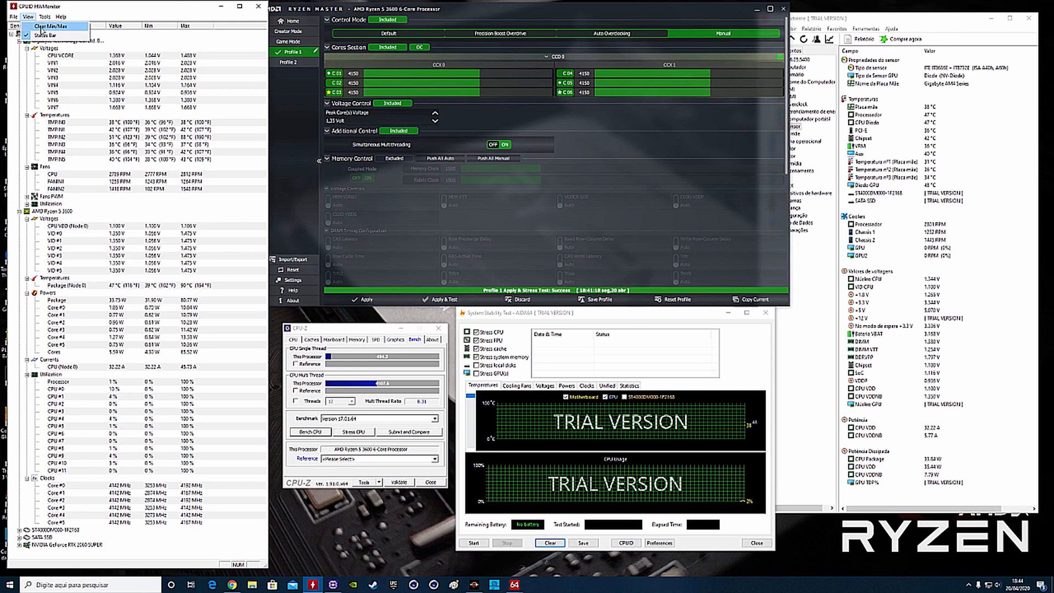
pyautogui.click(42, 28)
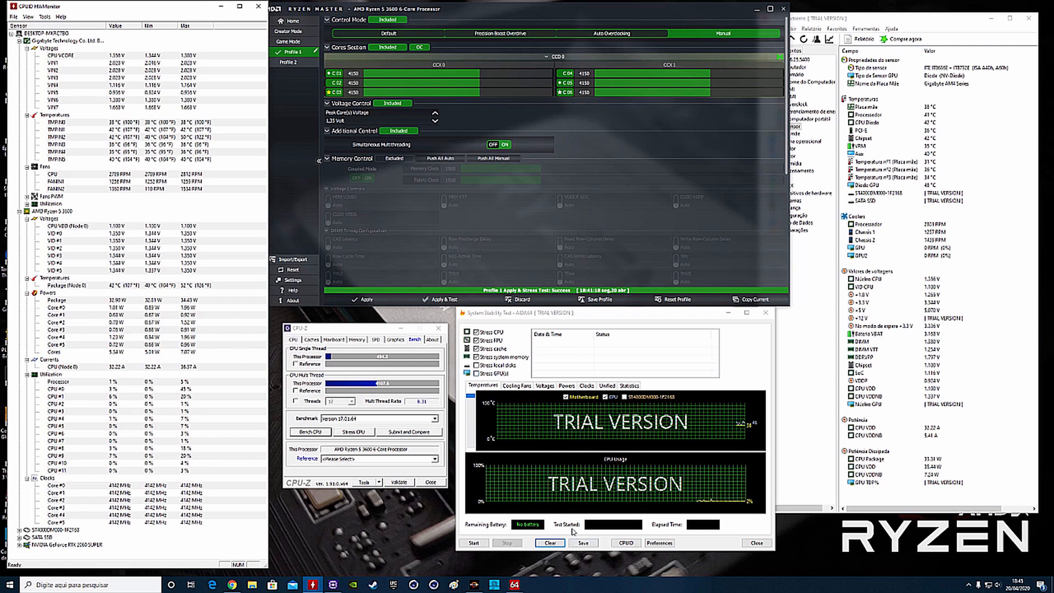
# - Run the AIDA64 stability test on the overclock for about 11.5 minutes, checking the live readings on Ryzen Master's home page before stopping it
pyautogui.click(474, 543)
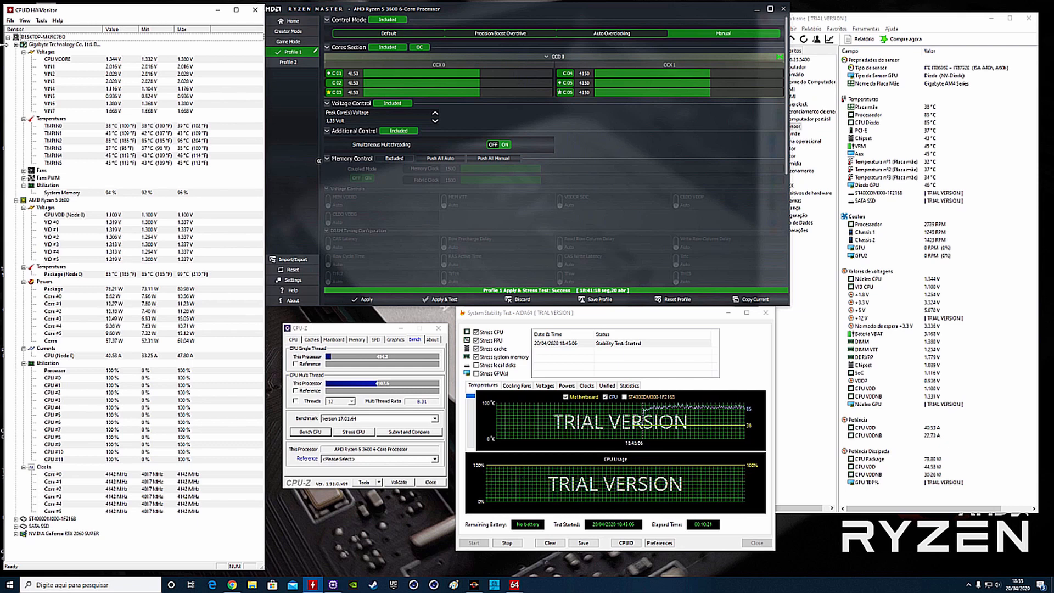
pyautogui.click(289, 20)
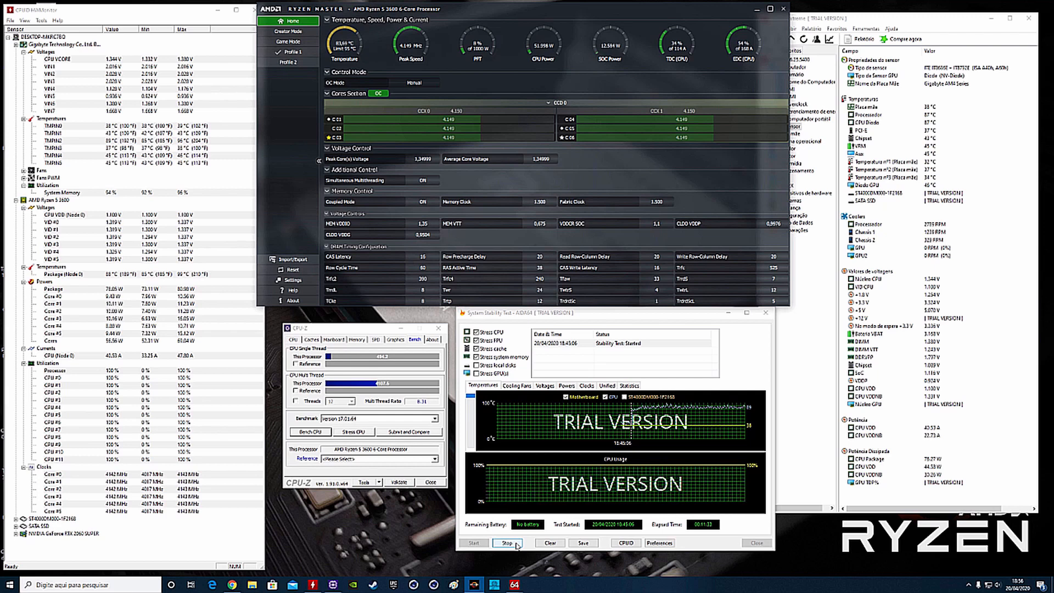
pyautogui.click(506, 543)
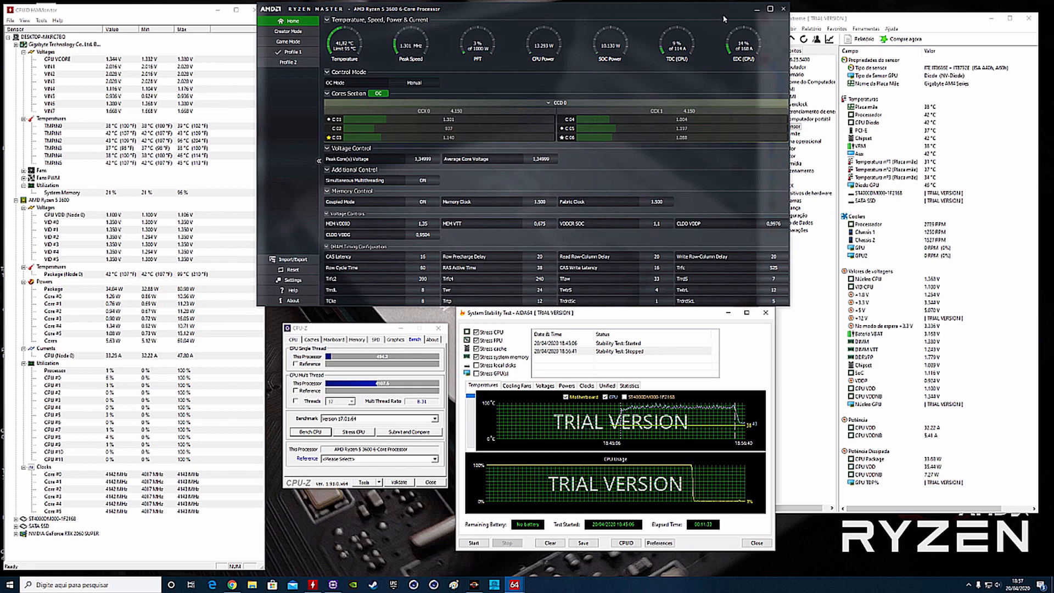
# - Close Ryzen Master, the System Stability Test window and AIDA64
pyautogui.click(783, 8)
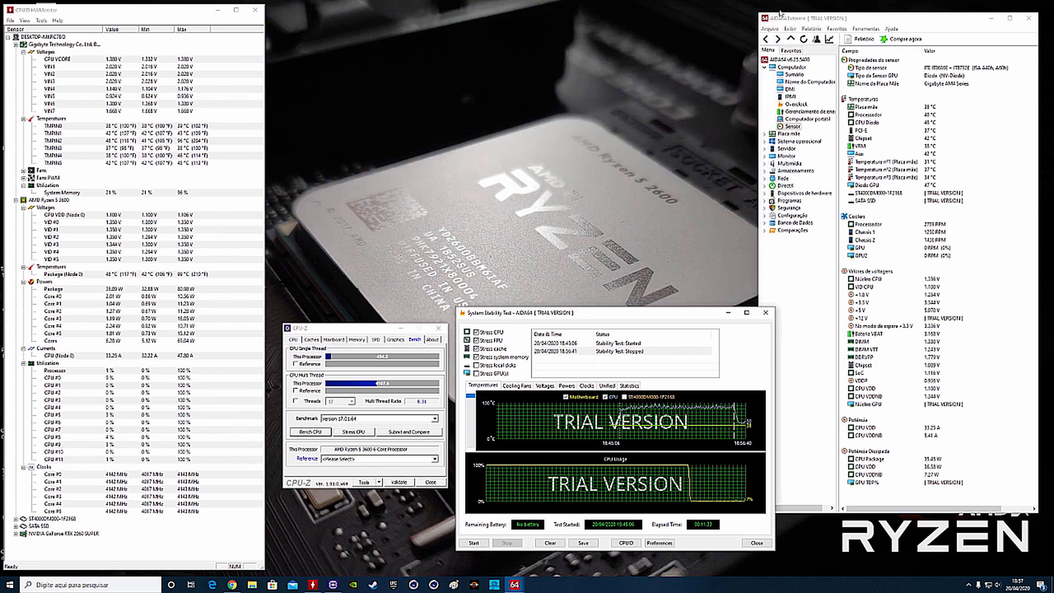
pyautogui.click(766, 312)
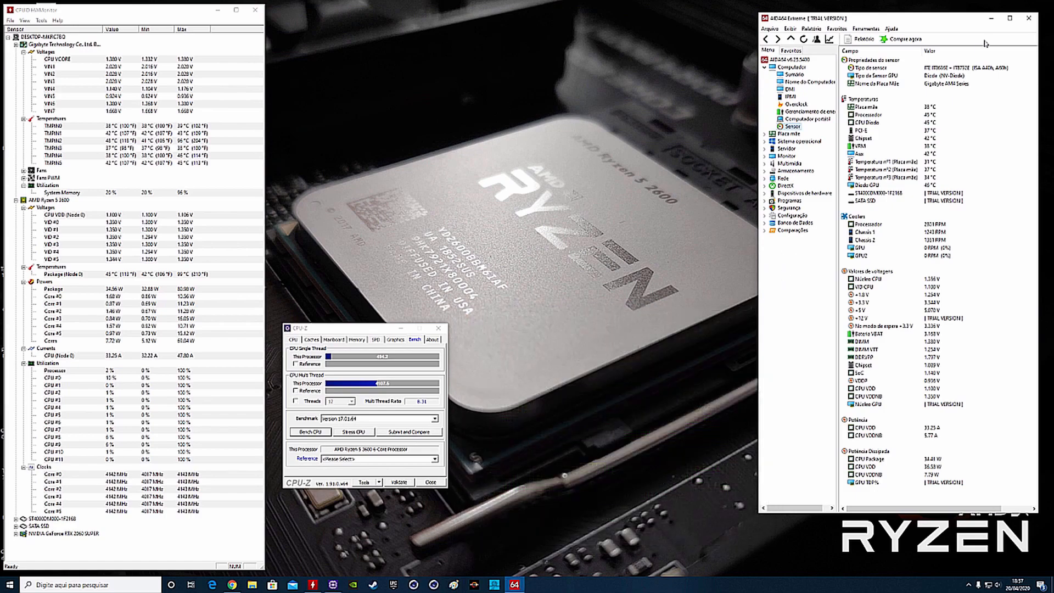
pyautogui.click(1027, 20)
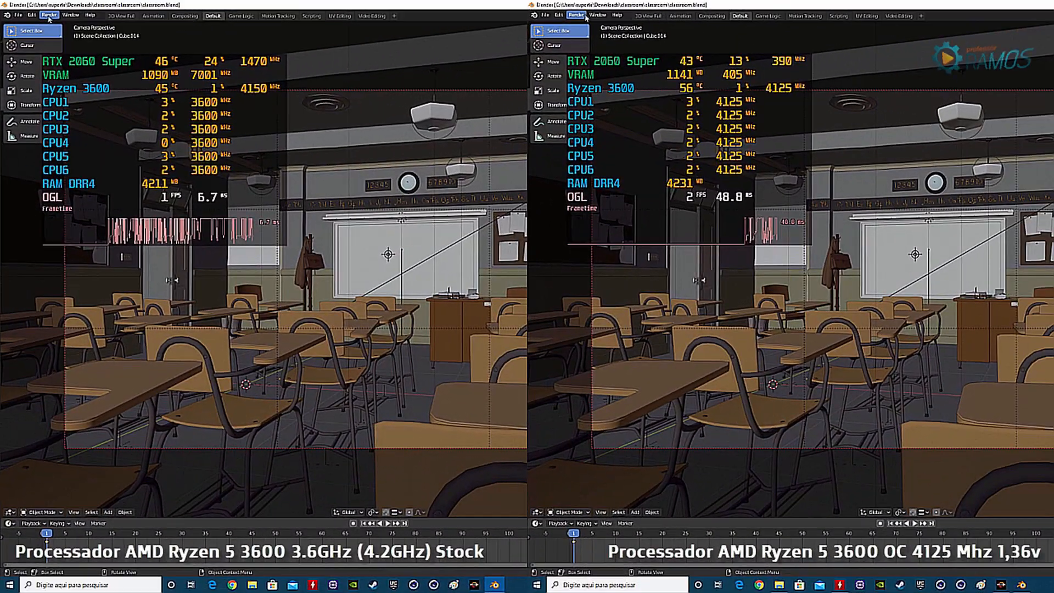
# - In Blender, render the classroom scene as an image on both the stock and overclocked setups and maximize the render window
pyautogui.click(50, 14)
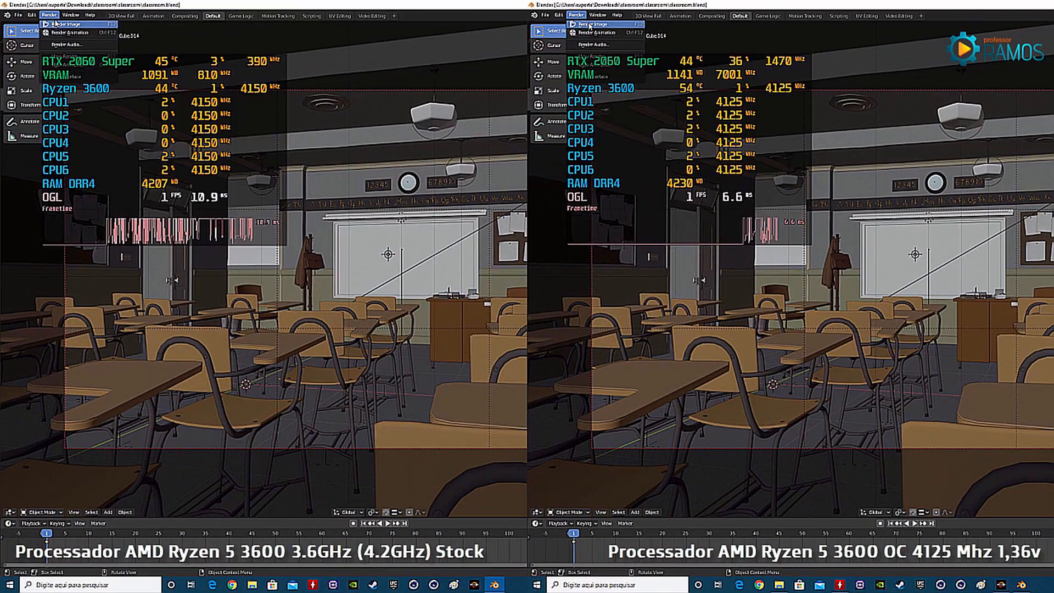
pyautogui.click(589, 24)
pyautogui.click(55, 24)
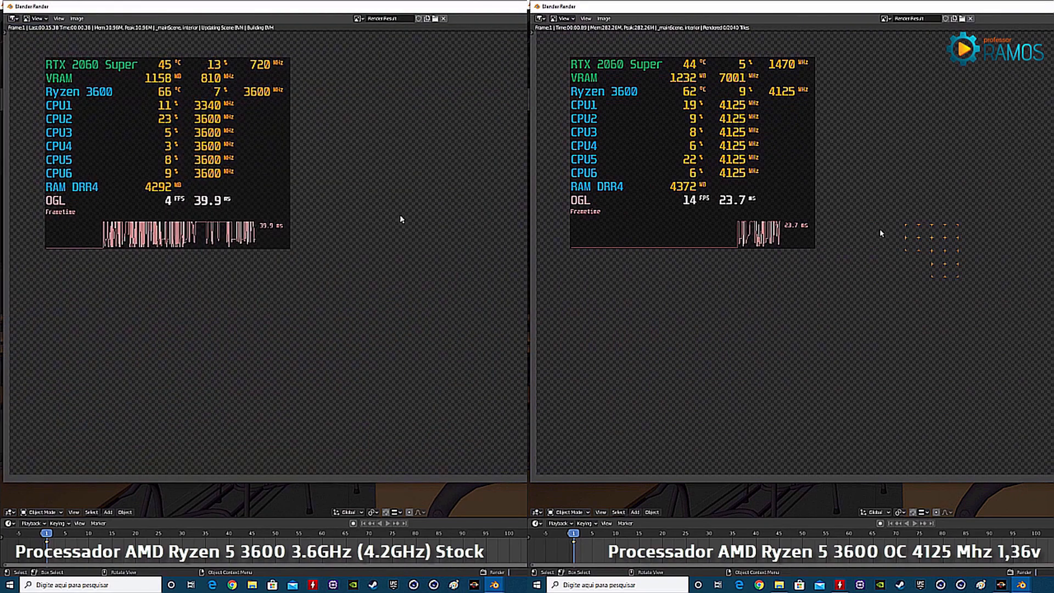
pyautogui.press('super+Up')
pyautogui.press('super+Up')
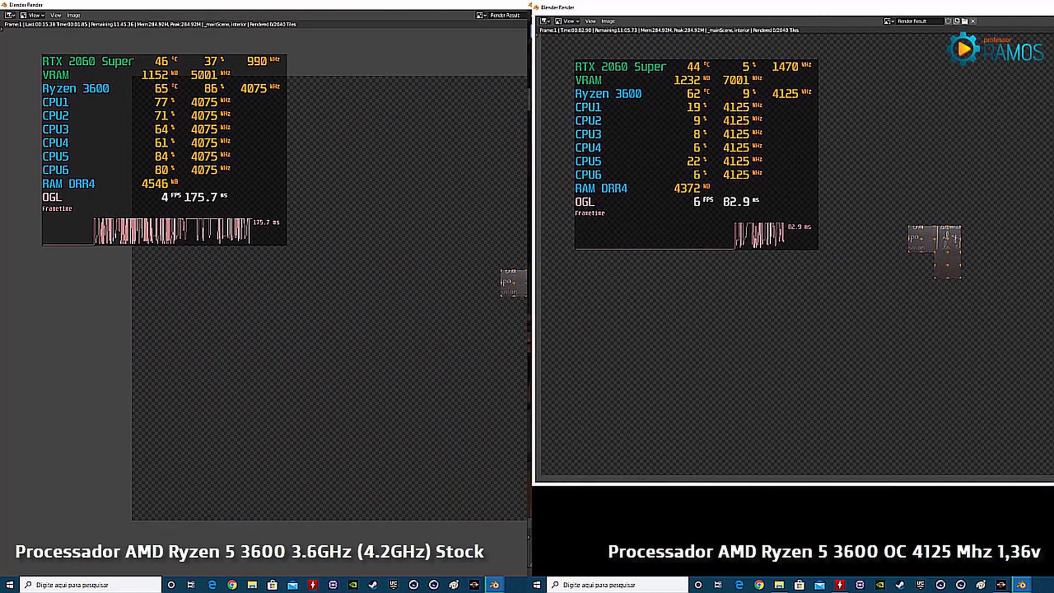